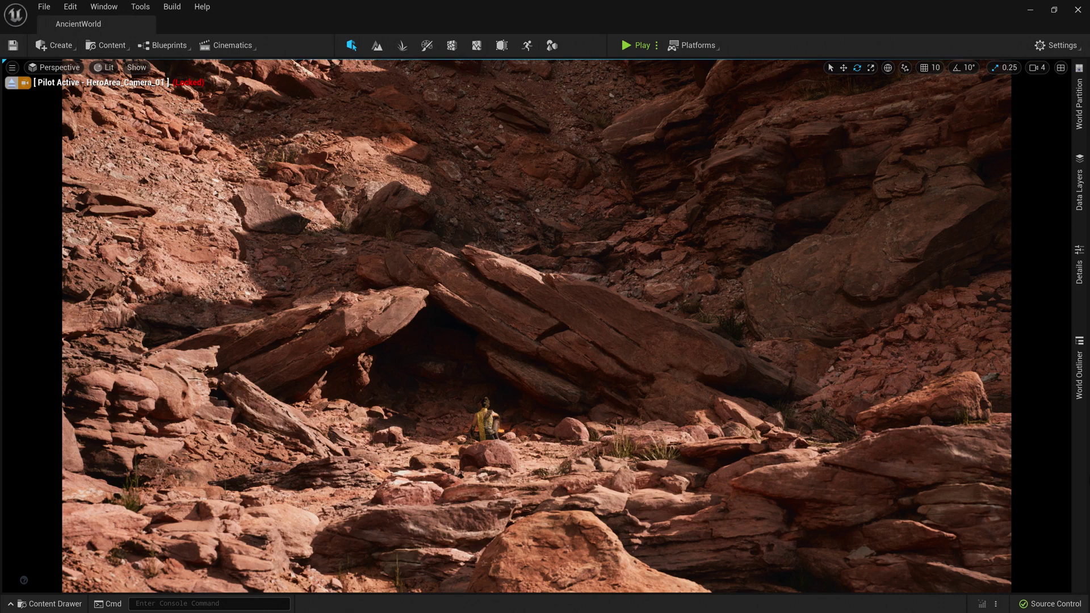
# Place the black monolith left of the canyon overhang and turn it slightly.
pyautogui.hotkey('ctrl', 'space')
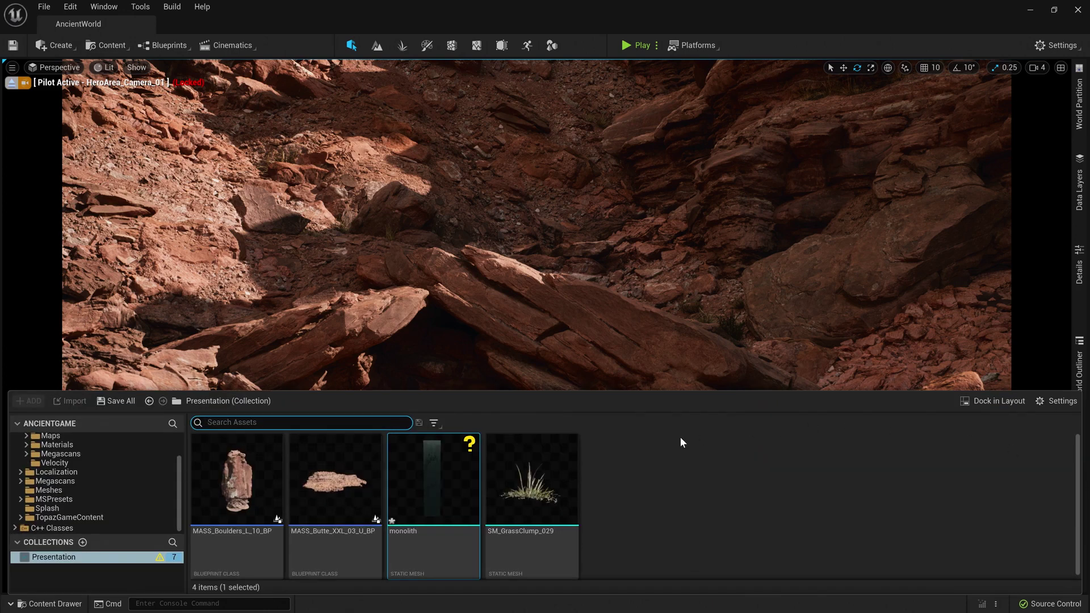
pyautogui.moveTo(480, 475); pyautogui.dragTo(235, 460)
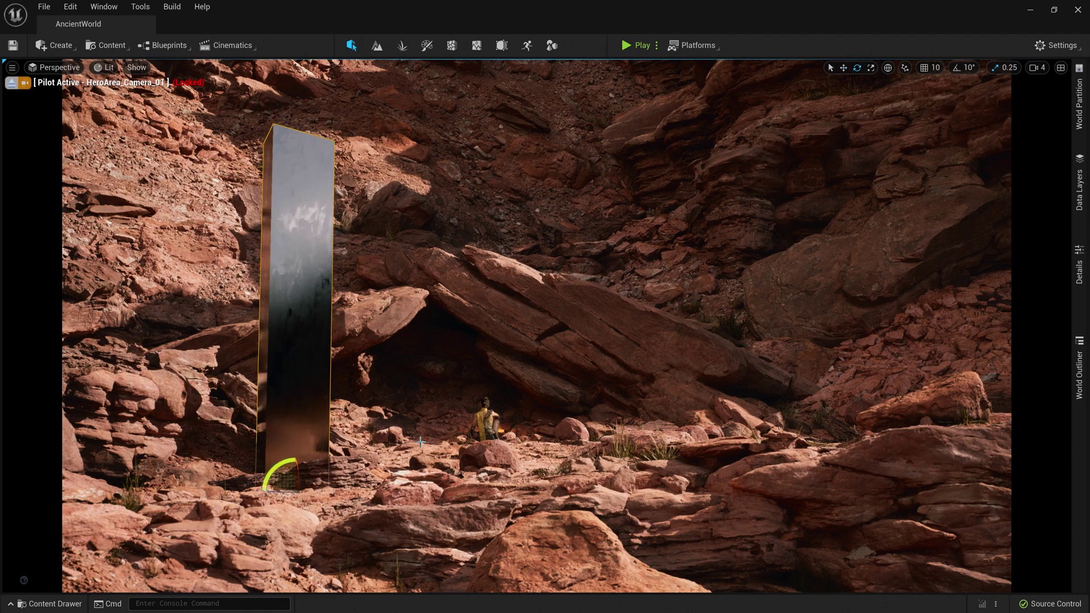
pyautogui.moveTo(281, 470); pyautogui.dragTo(333, 487)
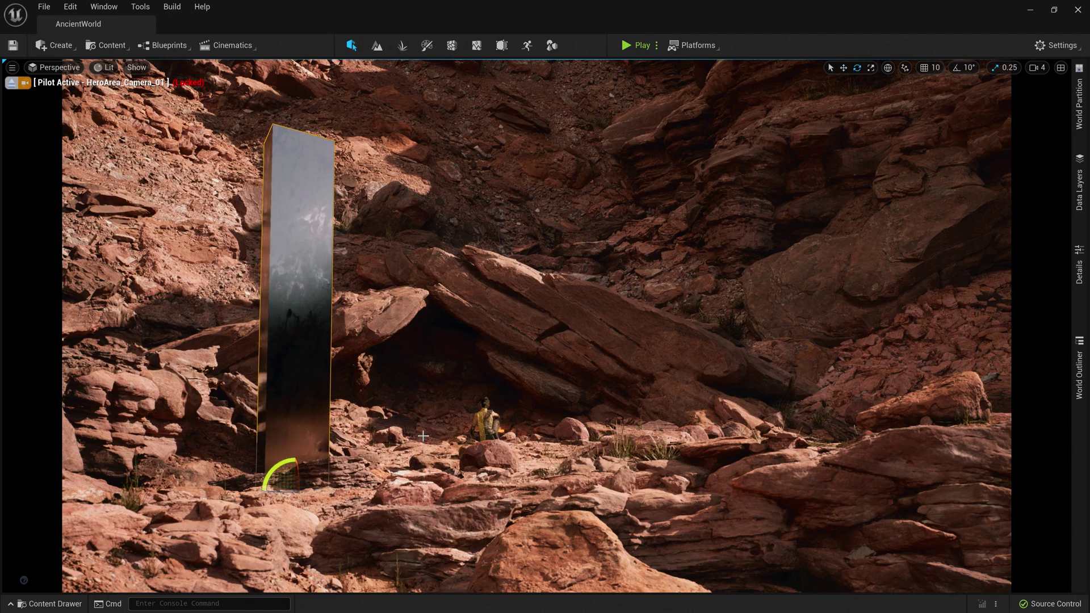
# Show editor icons with G and restore the World Outliner and Details panels.
pyautogui.press('g')
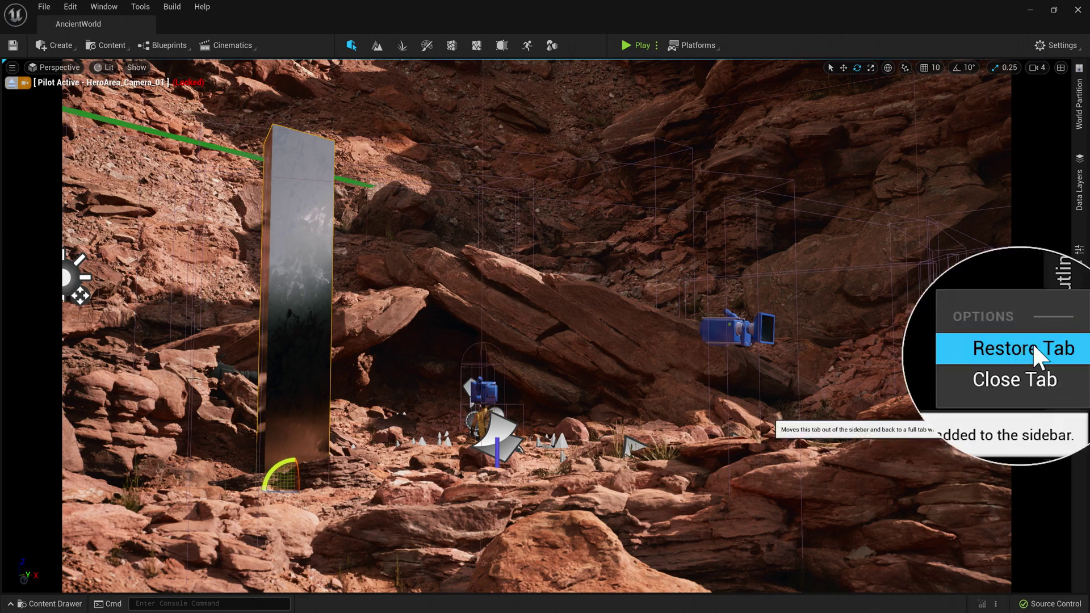
pyautogui.click(1034, 350)
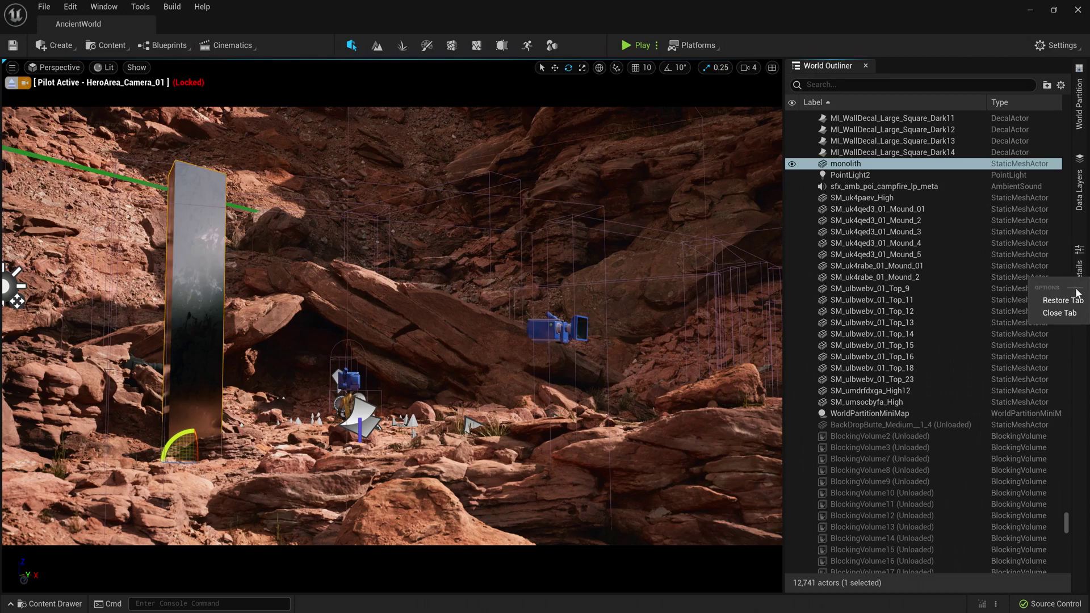
pyautogui.click(1073, 302)
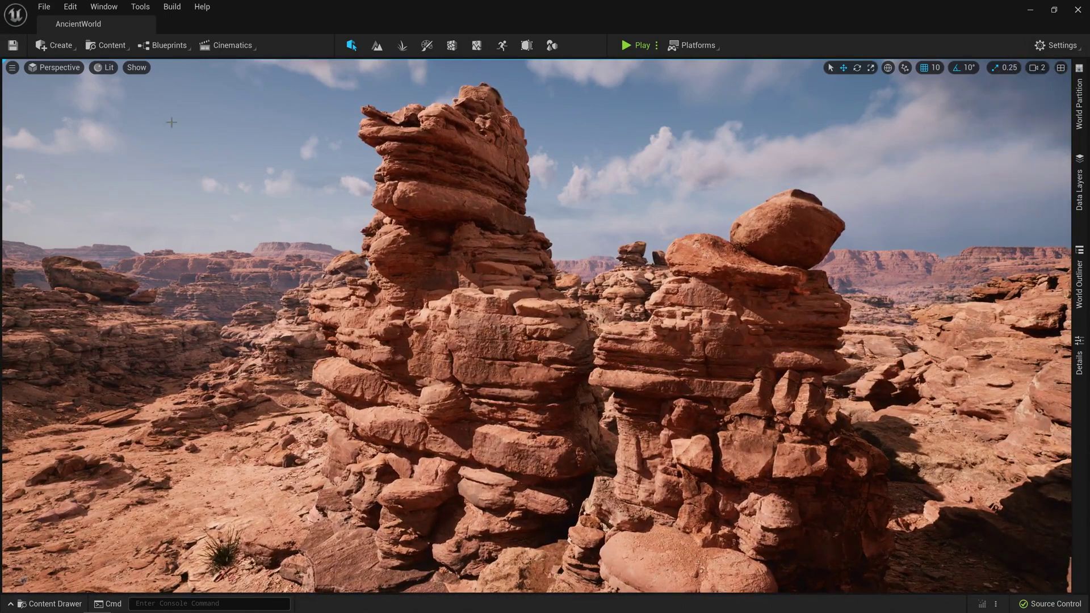
# Switch the viewport to Nanite Triangles, back to Lit, then to Nanite Instances.
pyautogui.click(105, 68)
pyautogui.moveTo(163, 235)
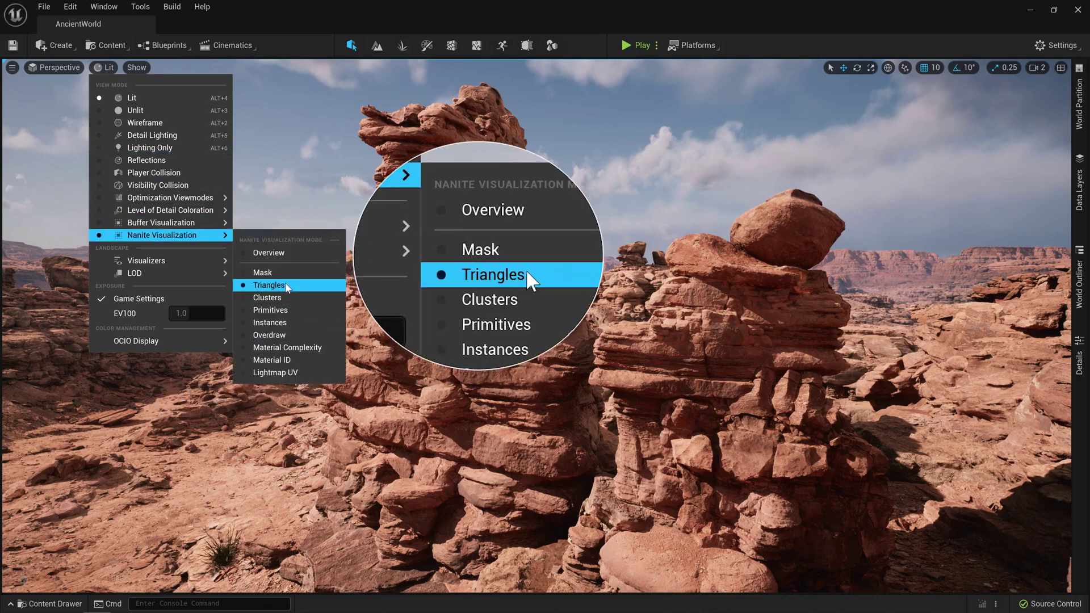
pyautogui.click(287, 287)
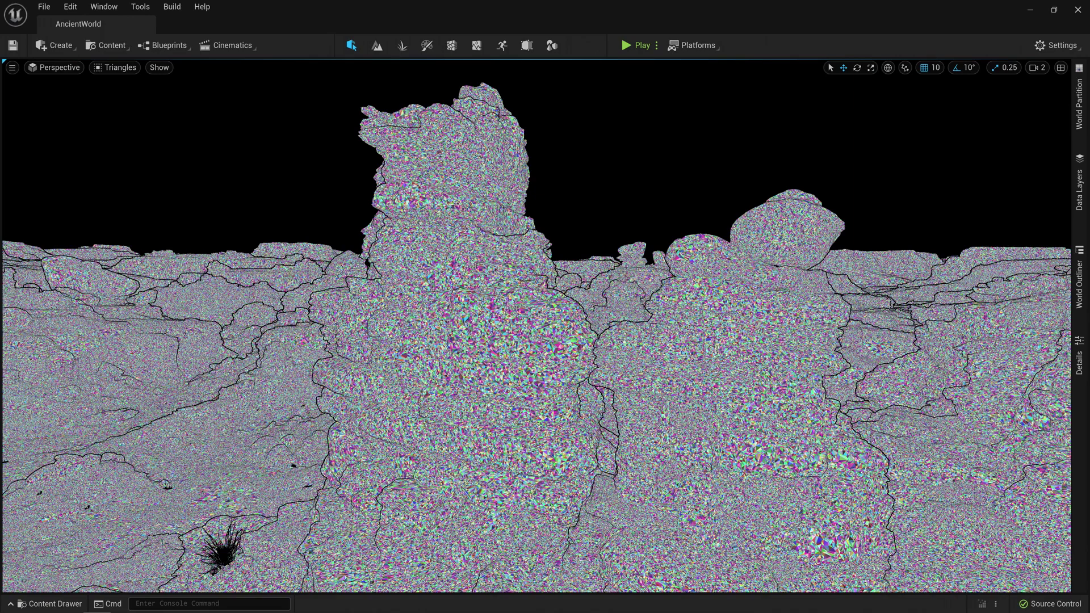
pyautogui.click(126, 71)
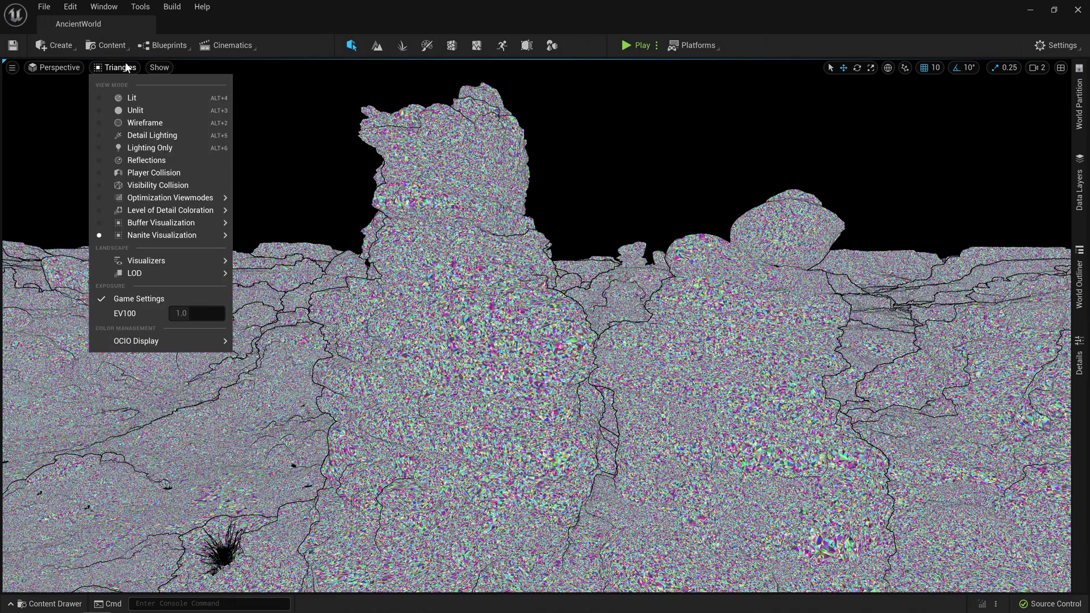
pyautogui.click(138, 99)
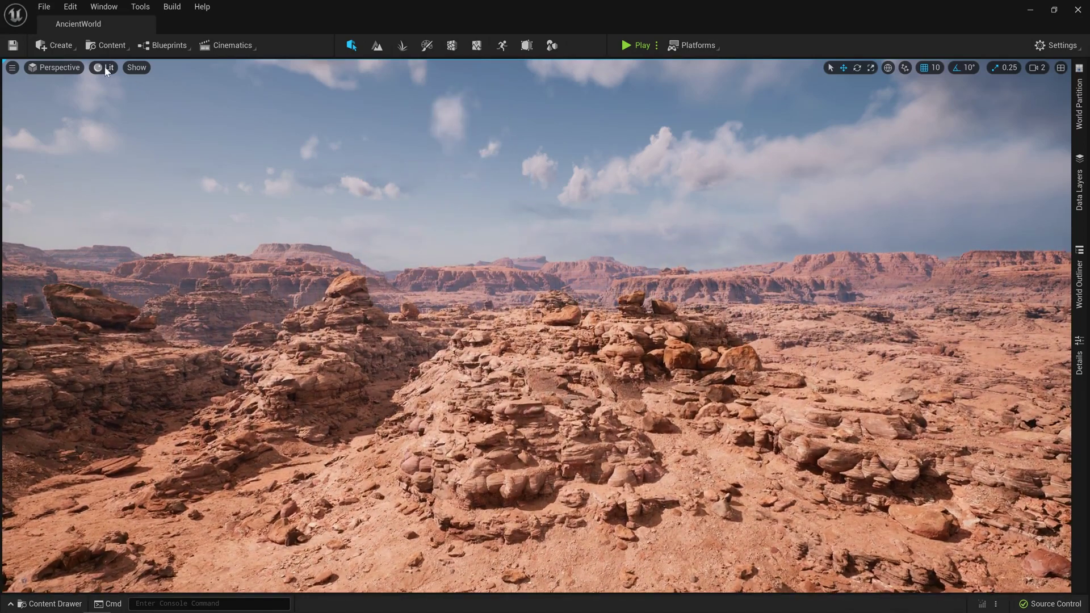
pyautogui.click(105, 71)
pyautogui.moveTo(161, 235)
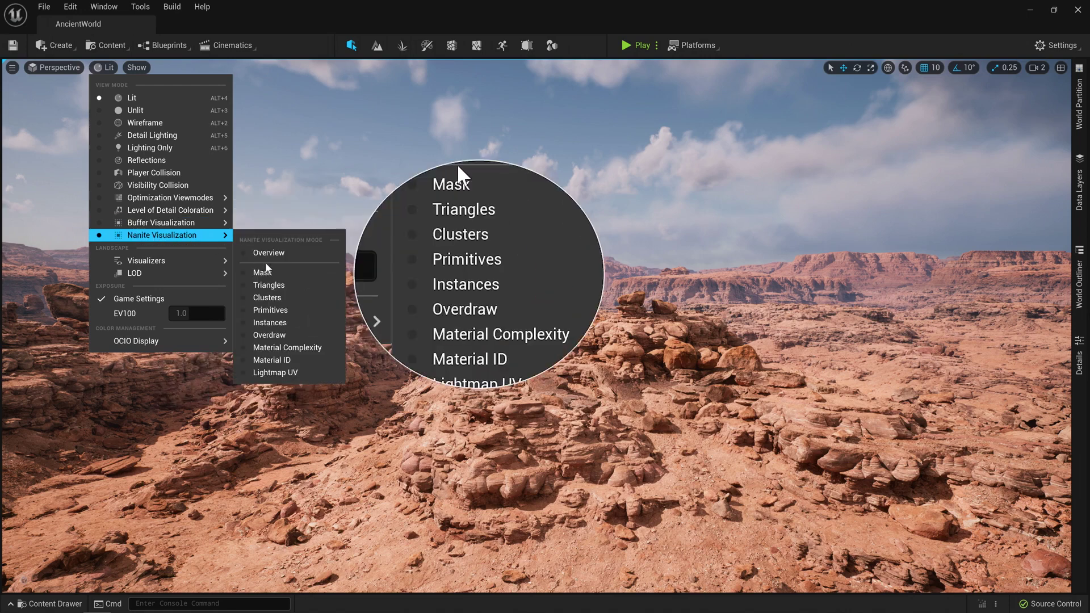
pyautogui.click(284, 324)
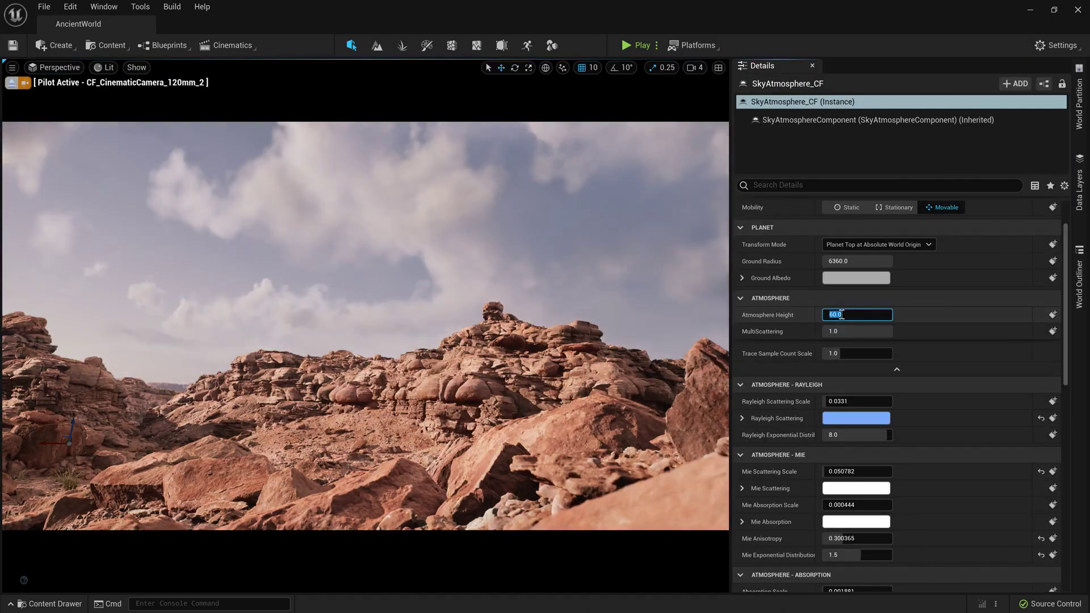
# Edit SkyAtmosphere_CF's Rayleigh and Mie Scattering Scale, and place MASS_Boulders_L_10_BP on the cliffs.
pyautogui.click(838, 400)
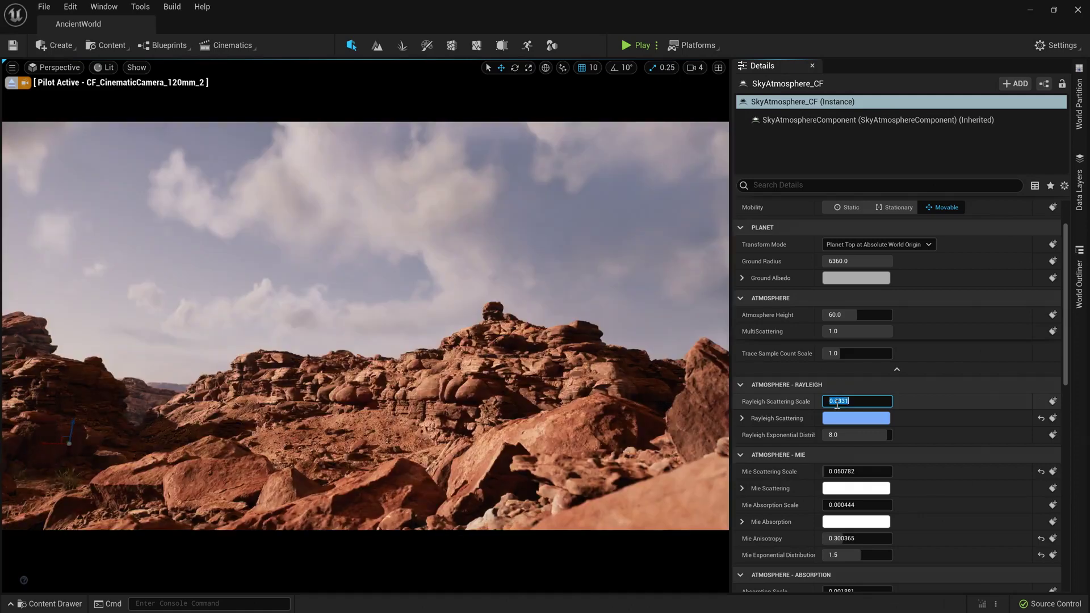
pyautogui.click(839, 471)
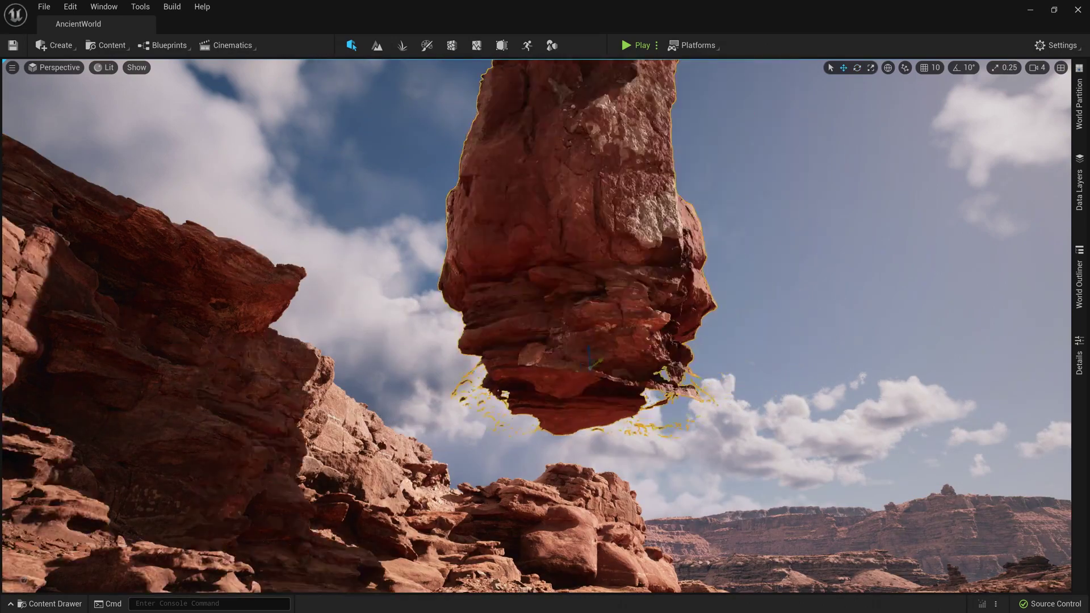
pyautogui.moveTo(245, 474); pyautogui.dragTo(417, 460)
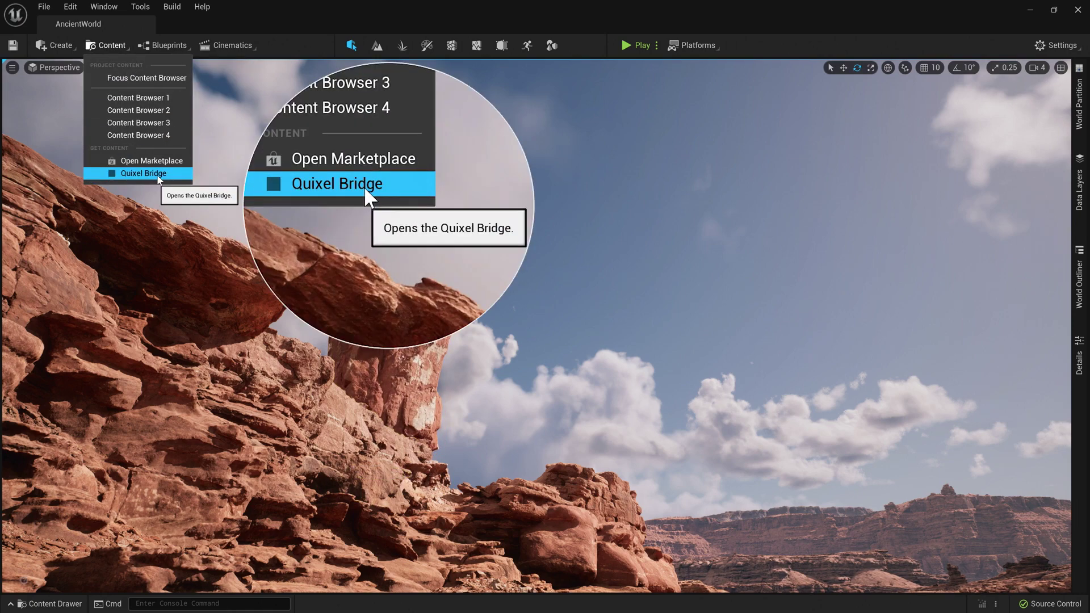
# Bring up Quixel Bridge's Canyons of Utah collection.
pyautogui.click(157, 175)
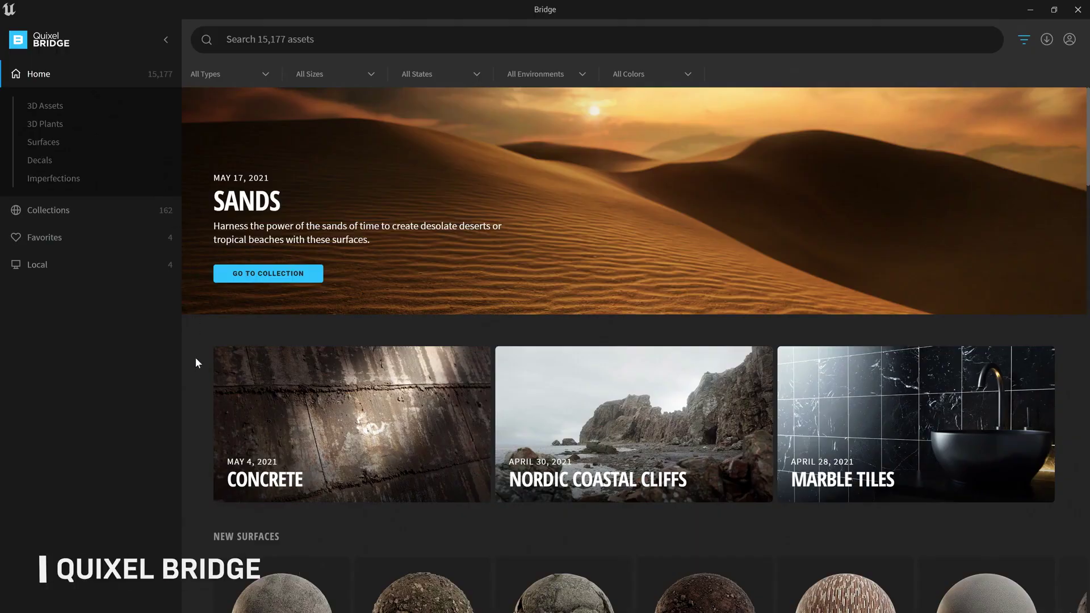
pyautogui.scroll(-2, 195, 362)
pyautogui.scroll(-4, 196, 367)
pyautogui.scroll(-4, 197, 369)
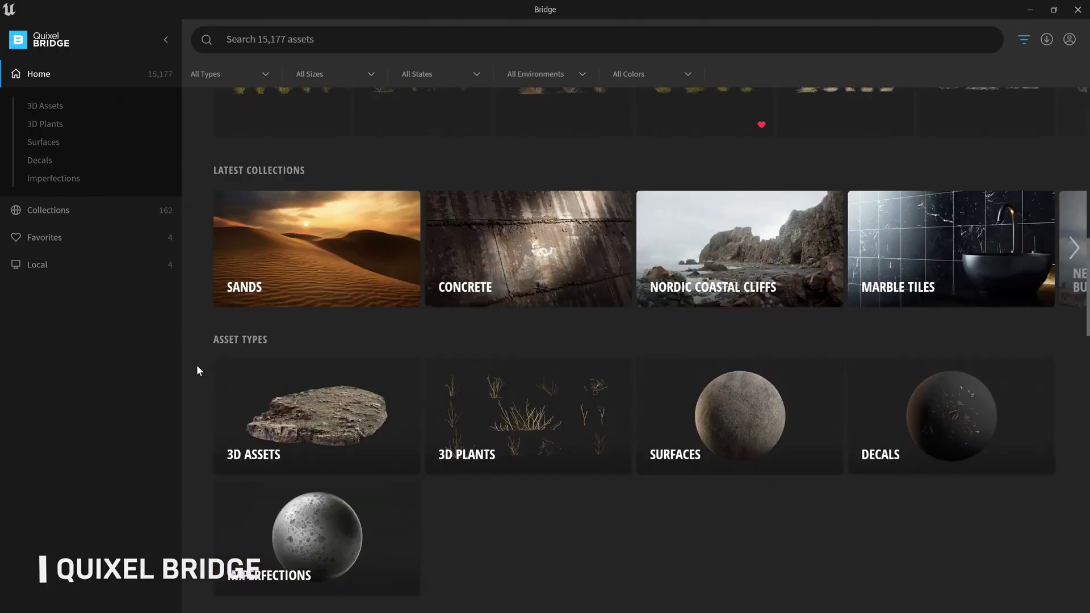
pyautogui.scroll(-2, 197, 366)
pyautogui.scroll(-2, 196, 367)
pyautogui.scroll(-4, 198, 373)
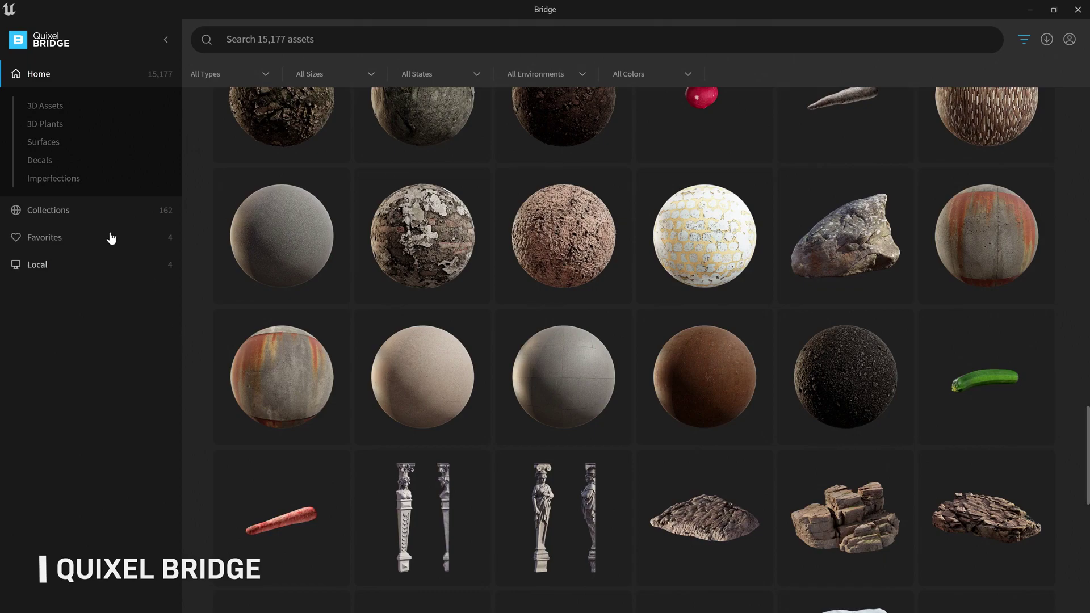
pyautogui.click(73, 211)
pyautogui.scroll(-3, 194, 365)
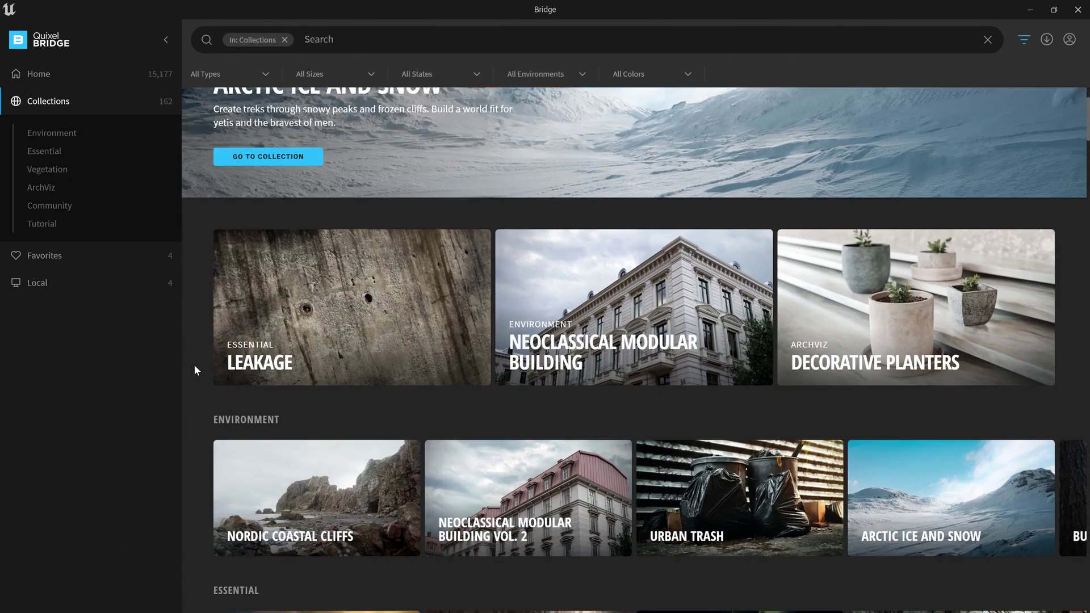
pyautogui.scroll(-5, 194, 364)
pyautogui.scroll(-1, 194, 365)
pyautogui.scroll(-5, 194, 369)
pyautogui.scroll(-1, 194, 373)
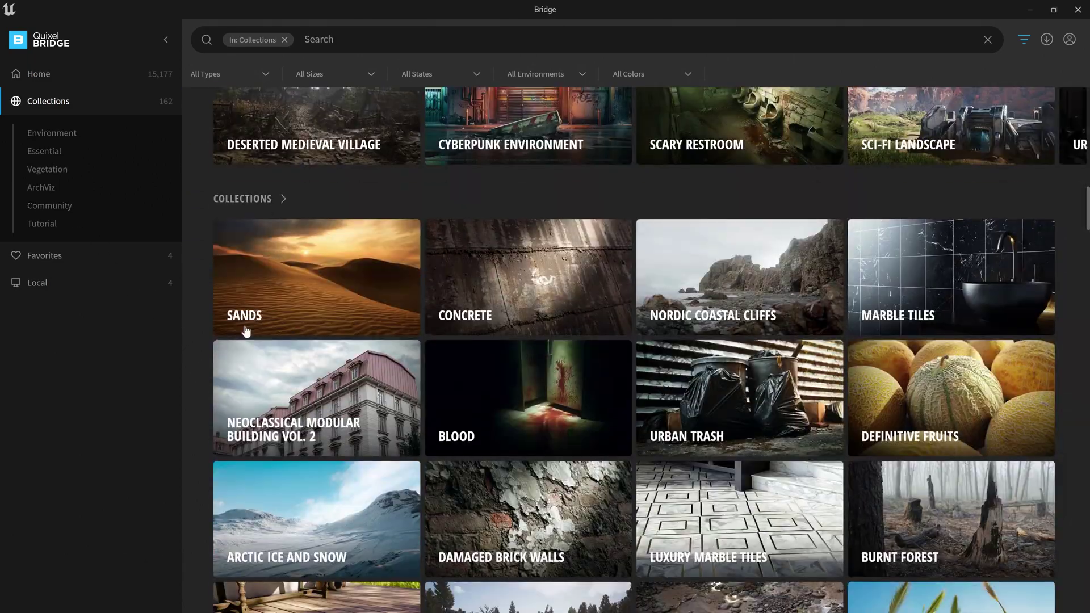
pyautogui.write('utah')
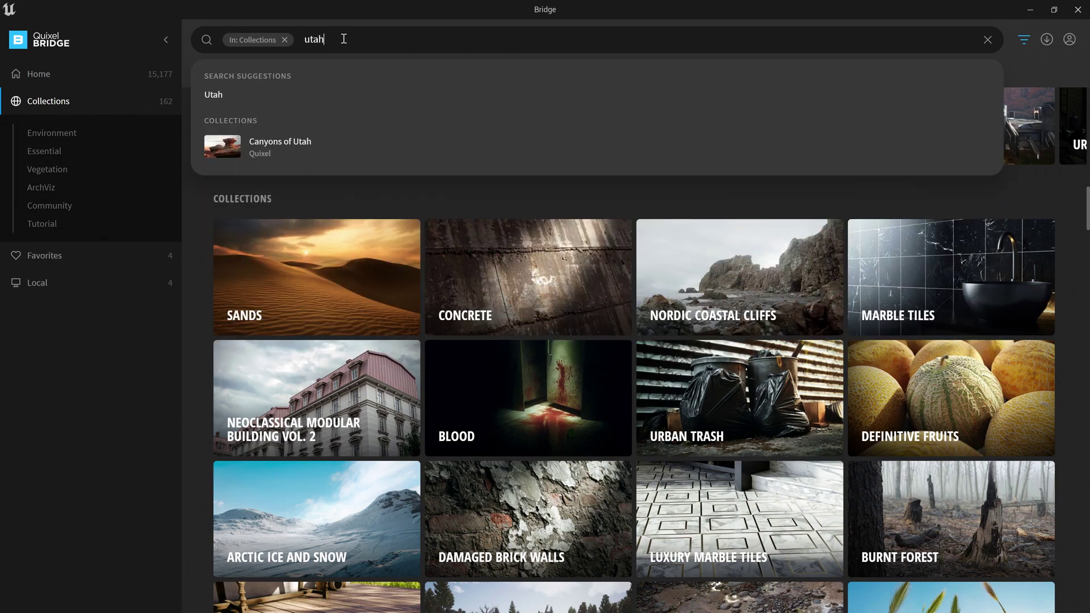
pyautogui.click(316, 141)
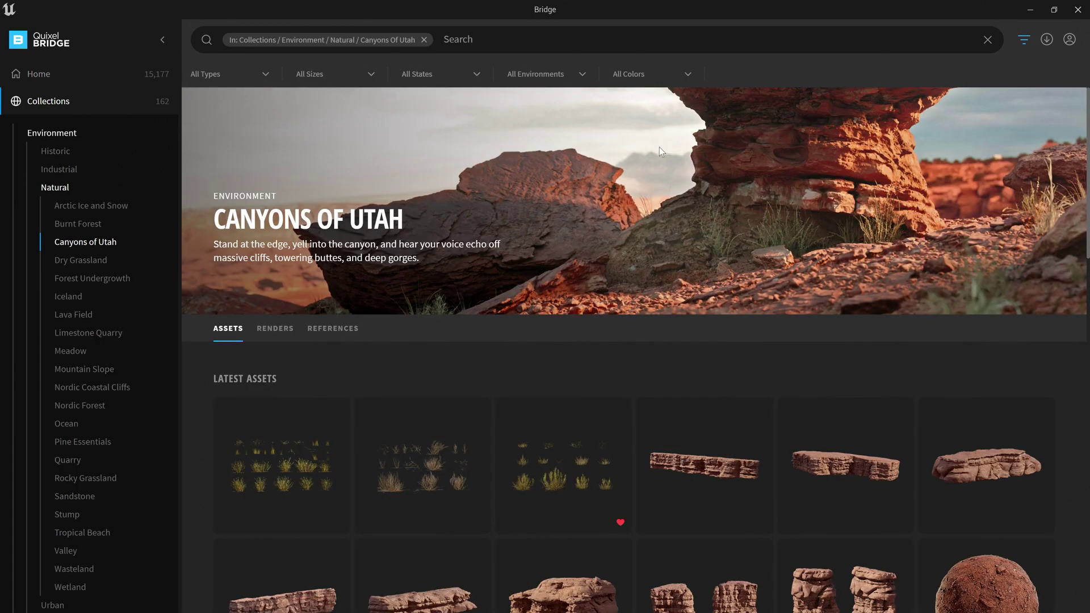
# Window Bridge over the editor and drag a jagged sandstone rock into the scene.
pyautogui.click(1052, 15)
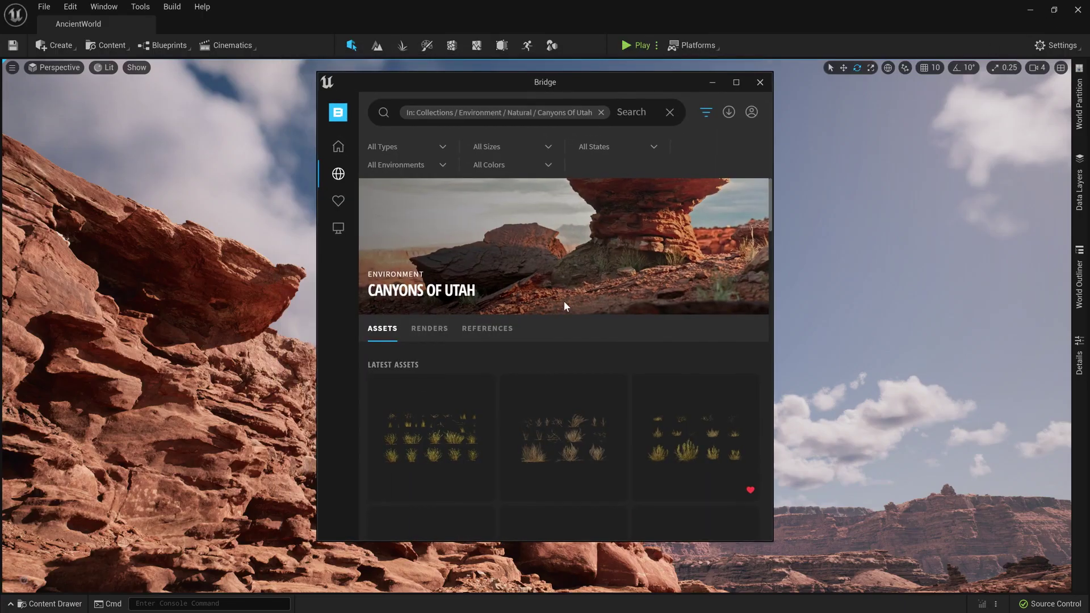
pyautogui.scroll(-5, 564, 305)
pyautogui.scroll(-1, 568, 332)
pyautogui.scroll(-3, 570, 331)
pyautogui.scroll(-1, 569, 337)
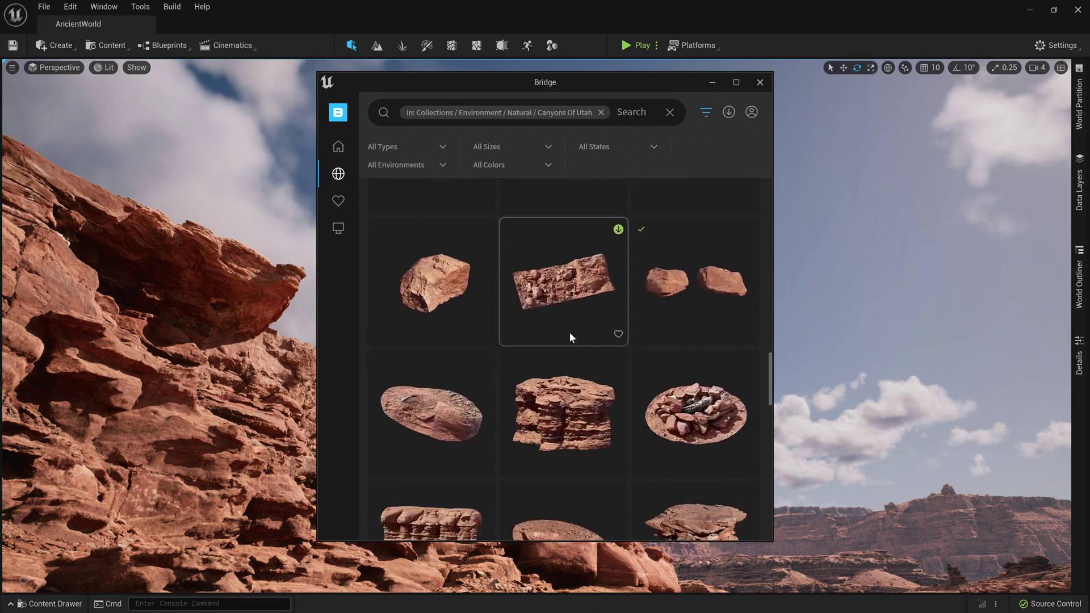
pyautogui.scroll(-2, 569, 331)
pyautogui.scroll(-1, 570, 331)
pyautogui.scroll(-2, 569, 331)
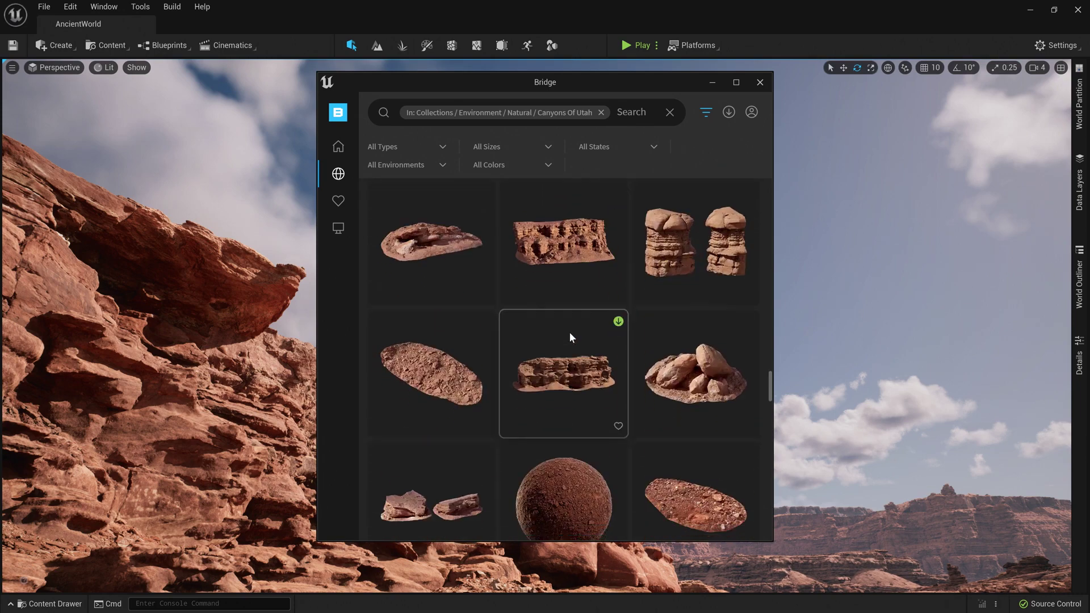
pyautogui.scroll(-2, 569, 337)
pyautogui.scroll(-1, 570, 337)
pyautogui.scroll(-2, 569, 337)
pyautogui.scroll(-1, 570, 338)
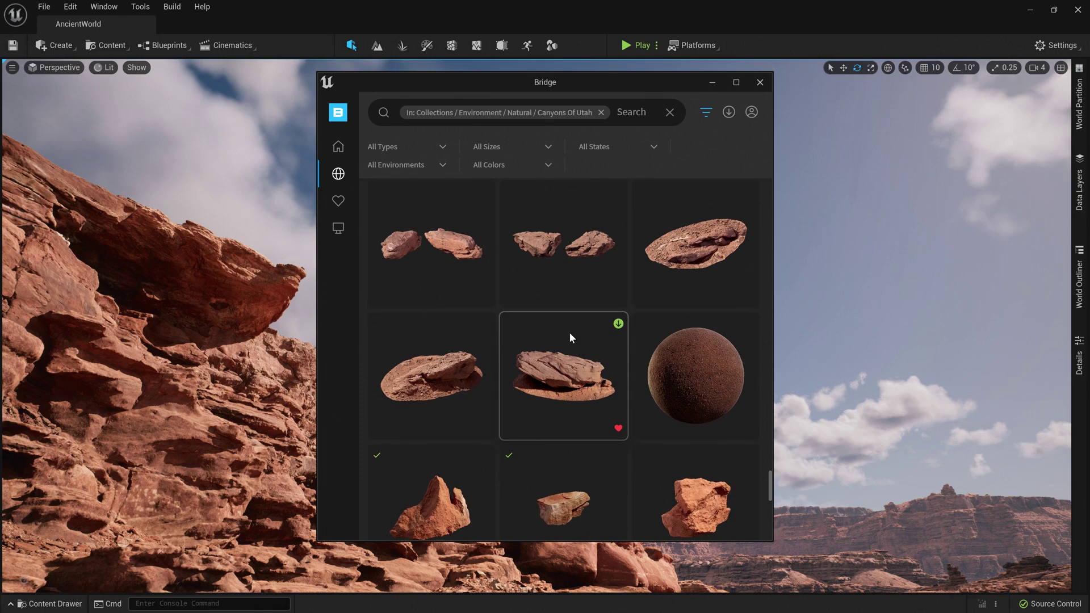
pyautogui.scroll(-1, 569, 337)
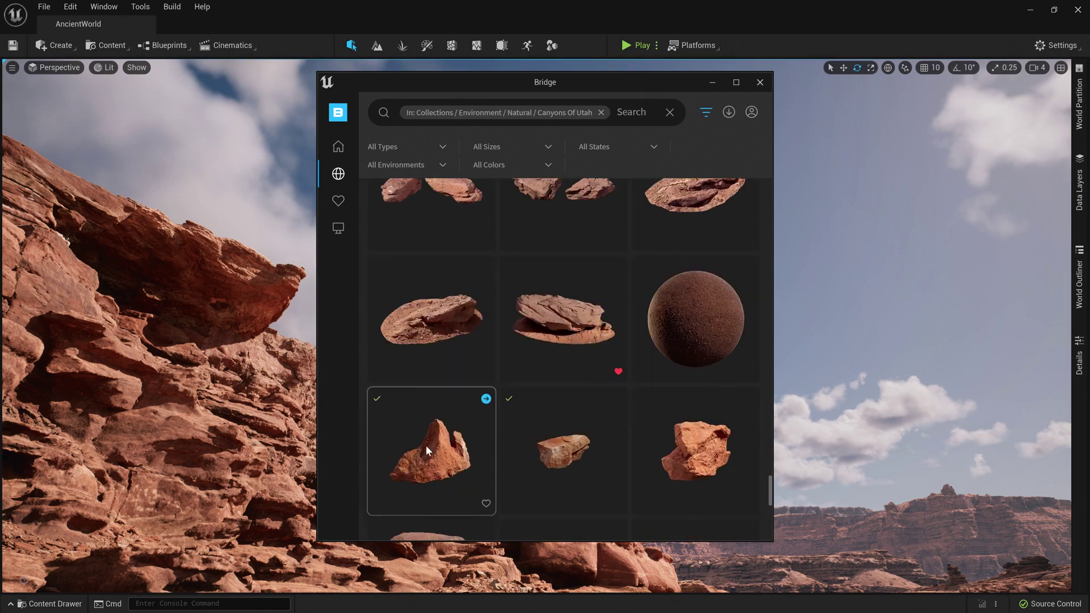
pyautogui.moveTo(417, 447); pyautogui.dragTo(516, 420)
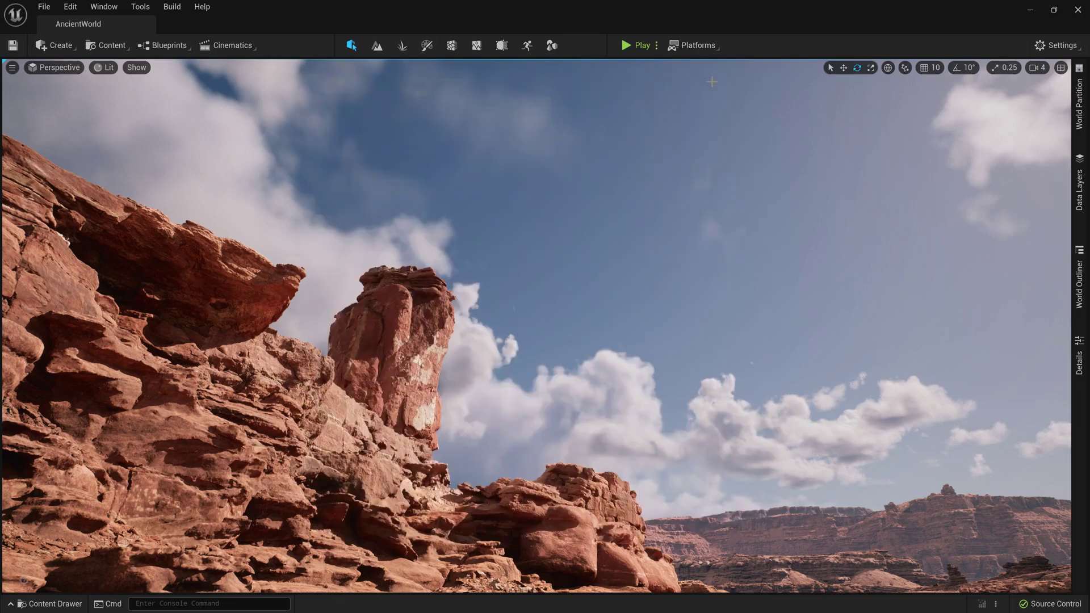
pyautogui.moveTo(516, 421); pyautogui.dragTo(539, 326)
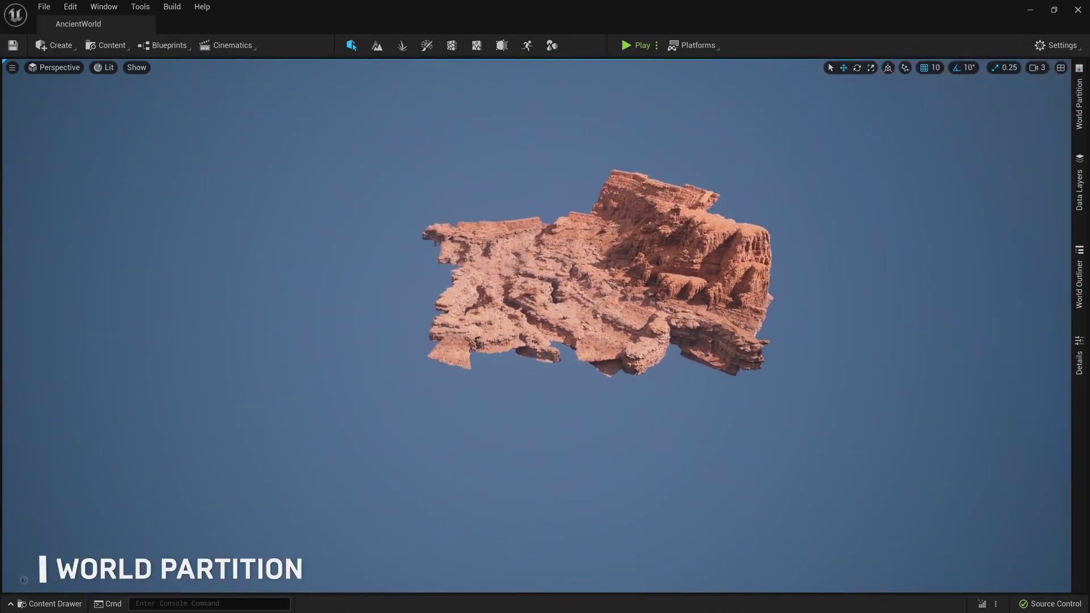
# Select a block of cells on the World Partition map and load them.
pyautogui.click(1079, 123)
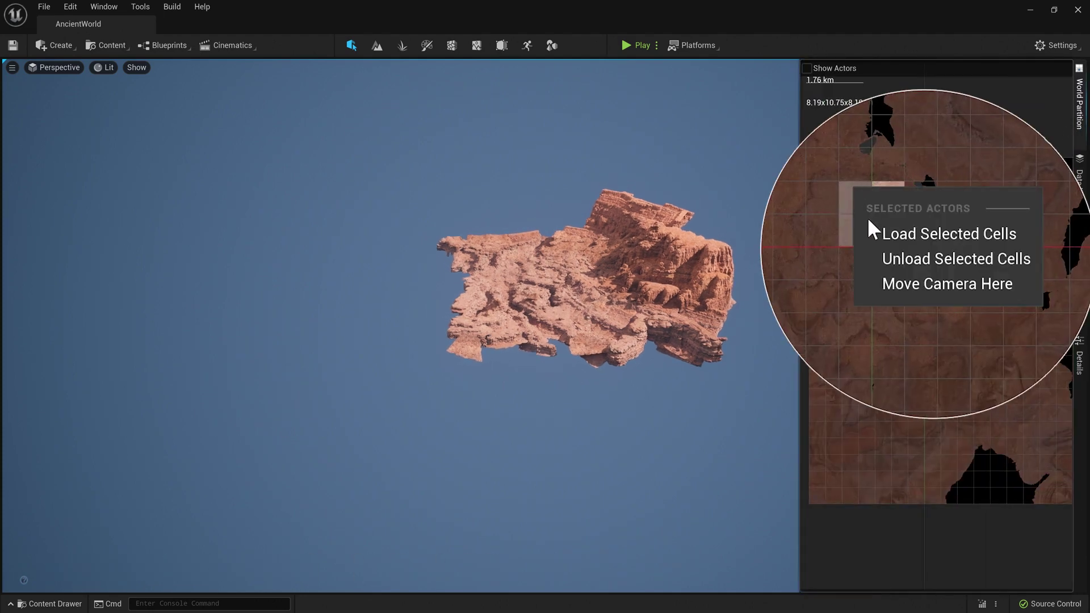
pyautogui.click(924, 236)
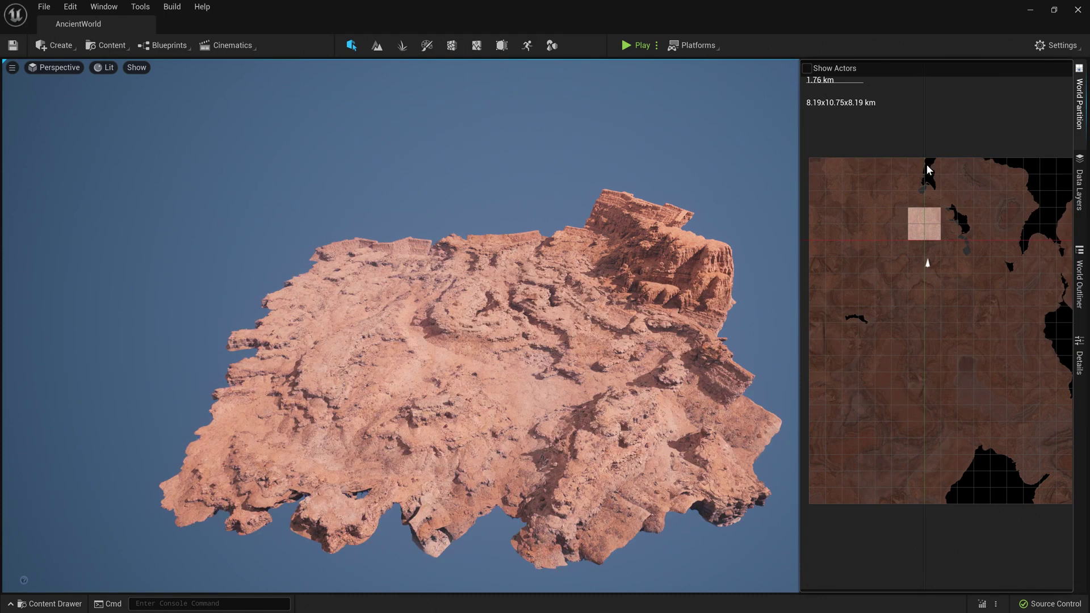
pyautogui.moveTo(901, 201); pyautogui.dragTo(952, 253)
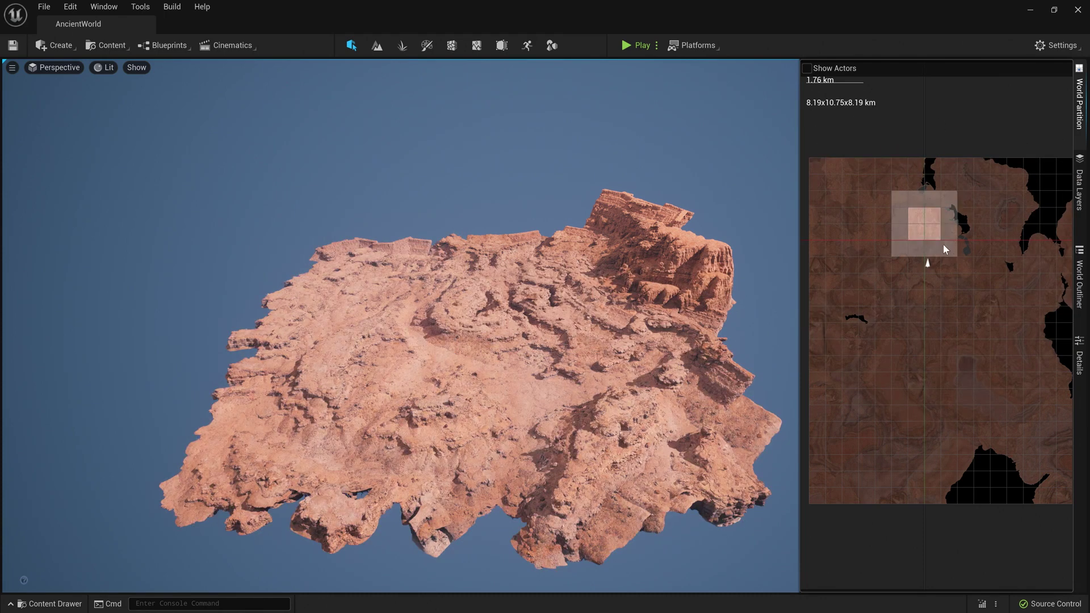
pyautogui.rightClick(943, 244)
pyautogui.click(948, 265)
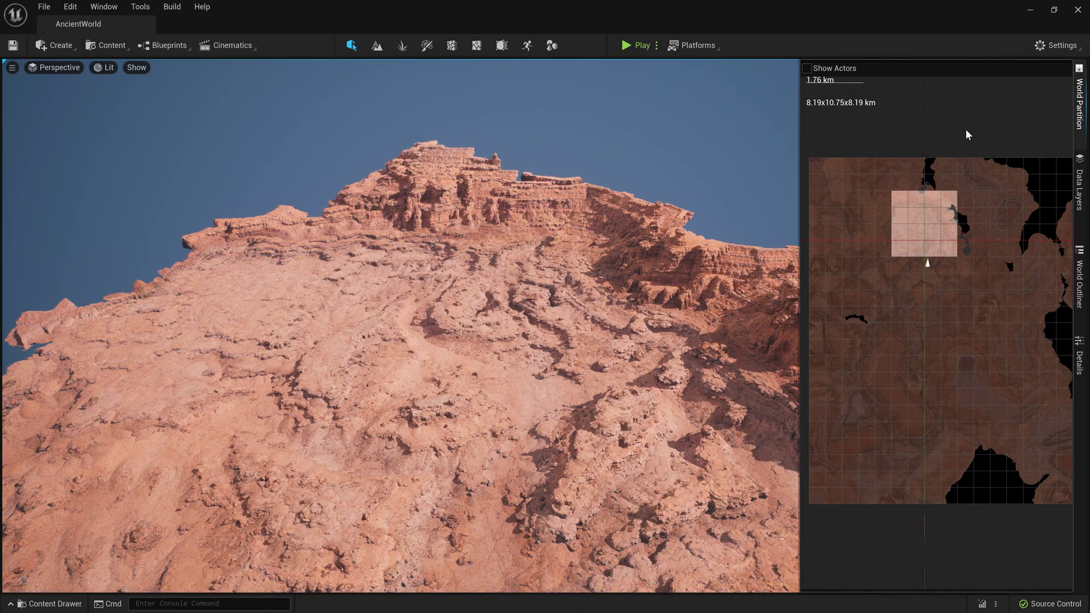
# Close the World Partition map and fly the camera toward the cliff.
pyautogui.click(993, 41)
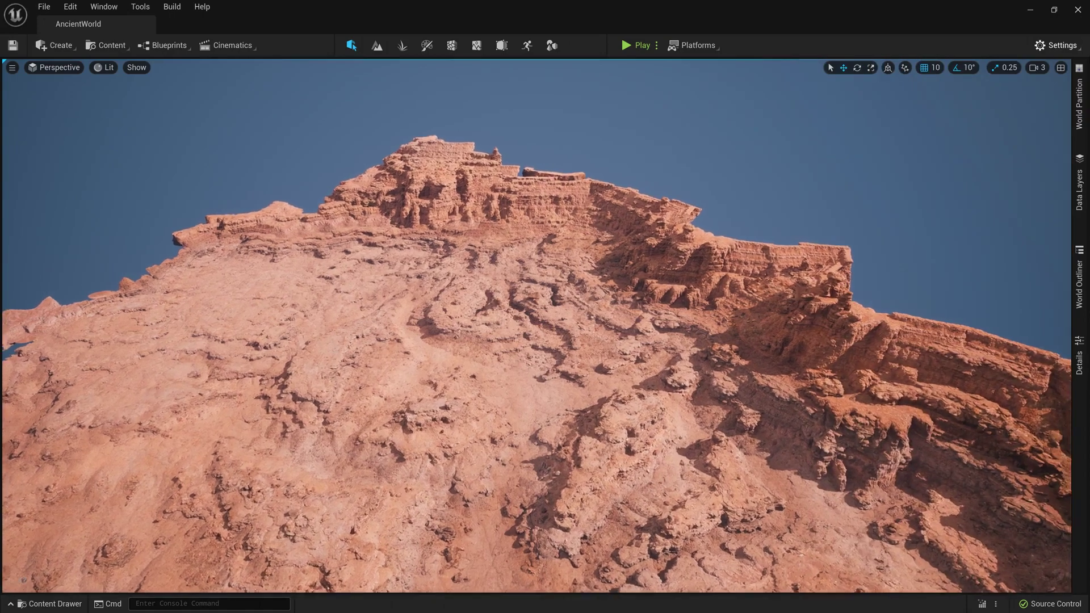
pyautogui.press('w')
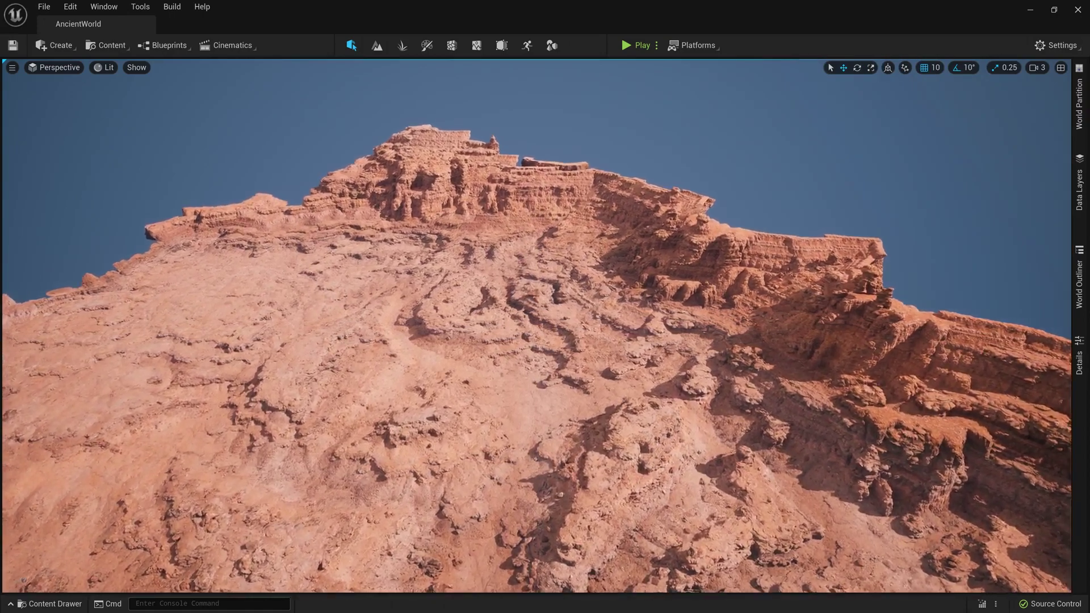
pyautogui.press('w')
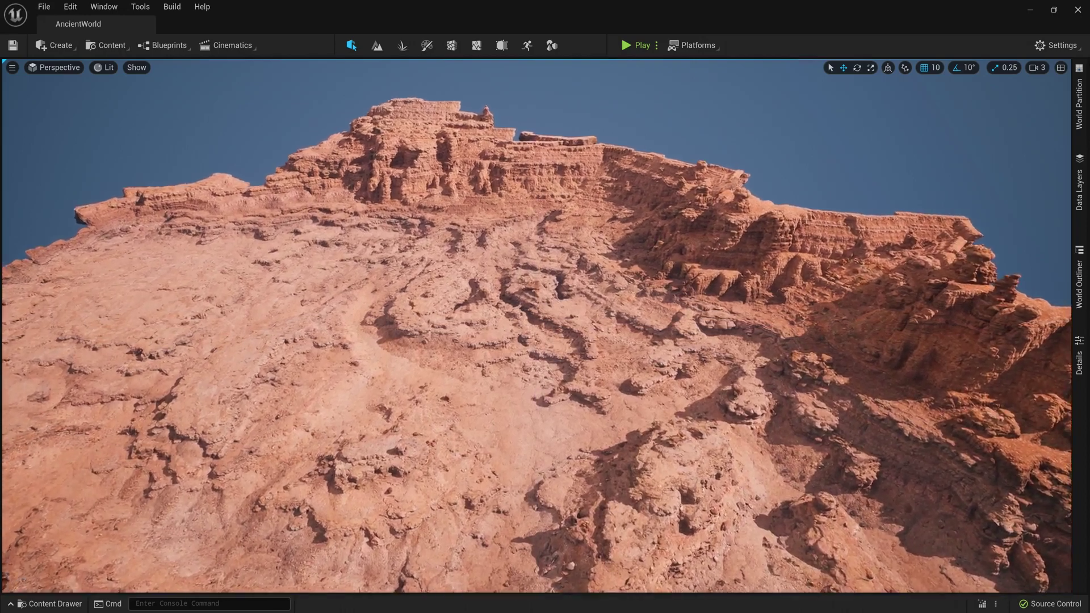
# Place three SM_GrassClump meshes on the desert ground and show the Changelists panel.
pyautogui.hotkey('ctrl', 'space')
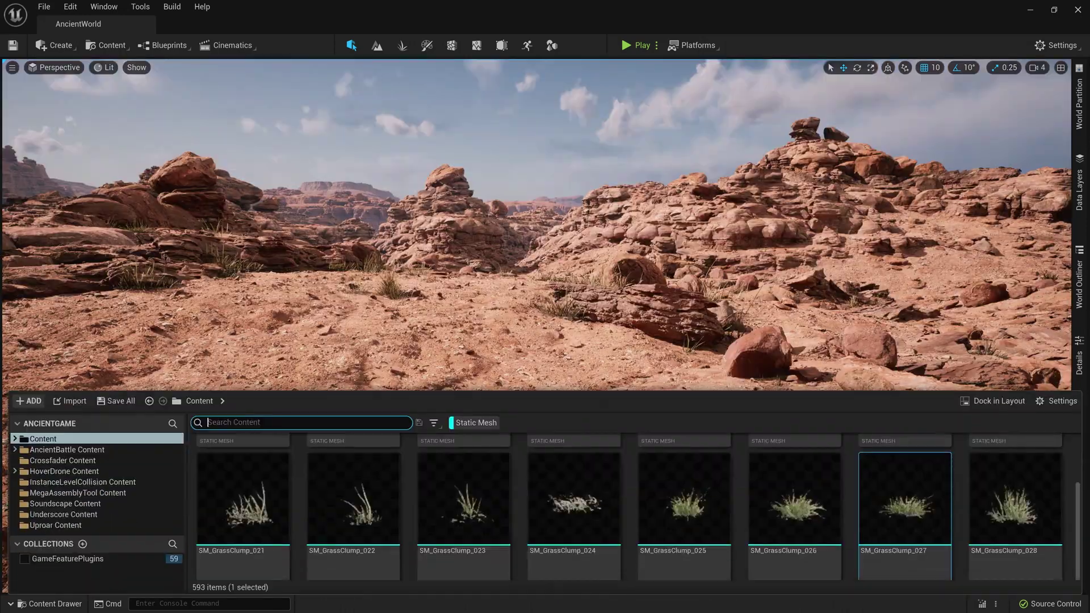
pyautogui.moveTo(686, 502); pyautogui.dragTo(382, 358)
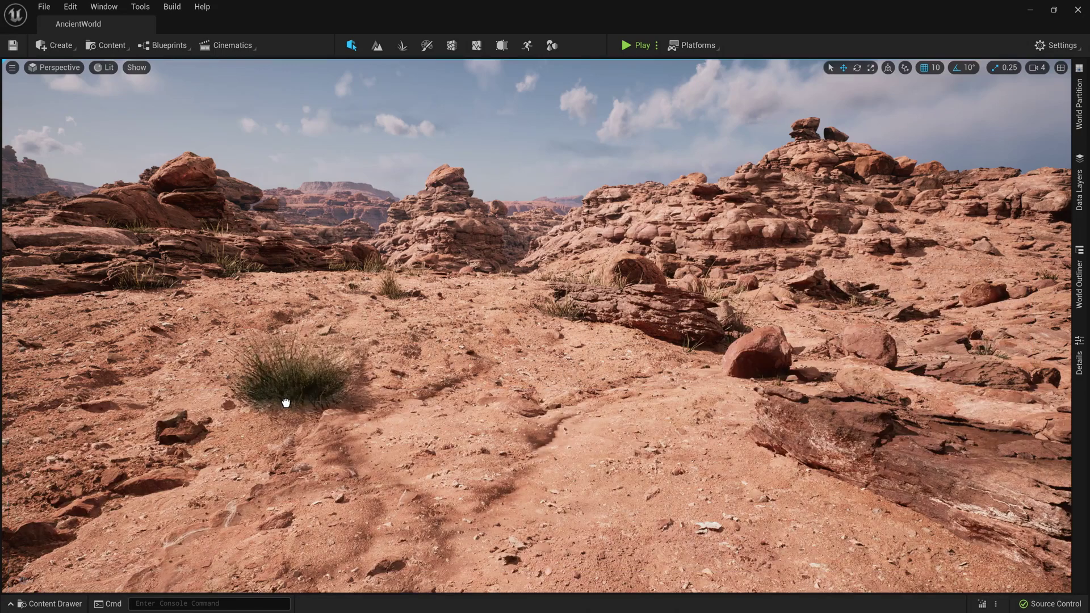
pyautogui.hotkey('ctrl', 'space')
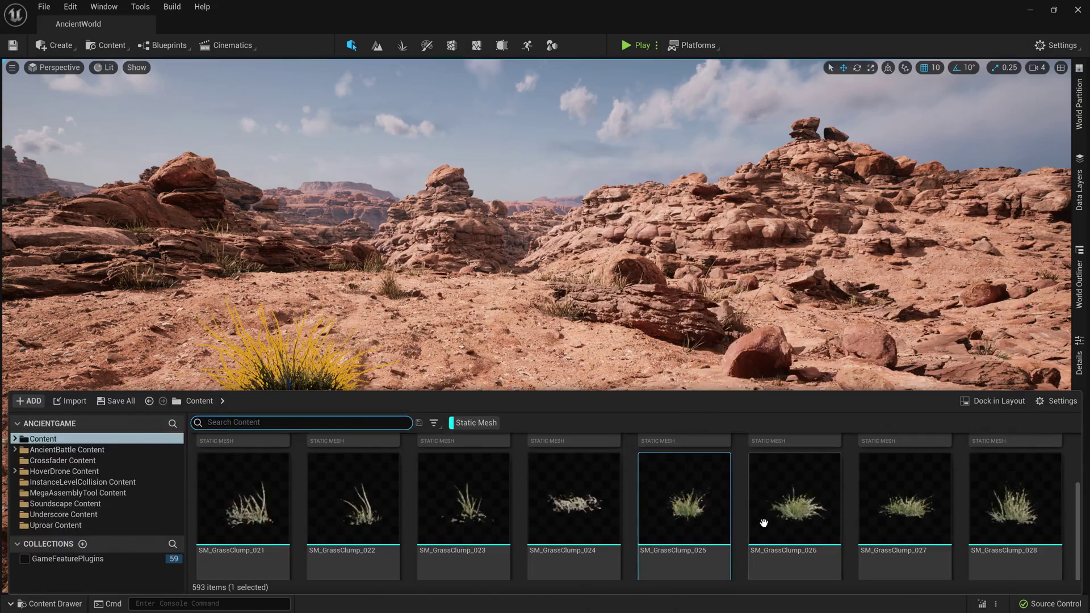
pyautogui.moveTo(766, 511); pyautogui.dragTo(557, 345)
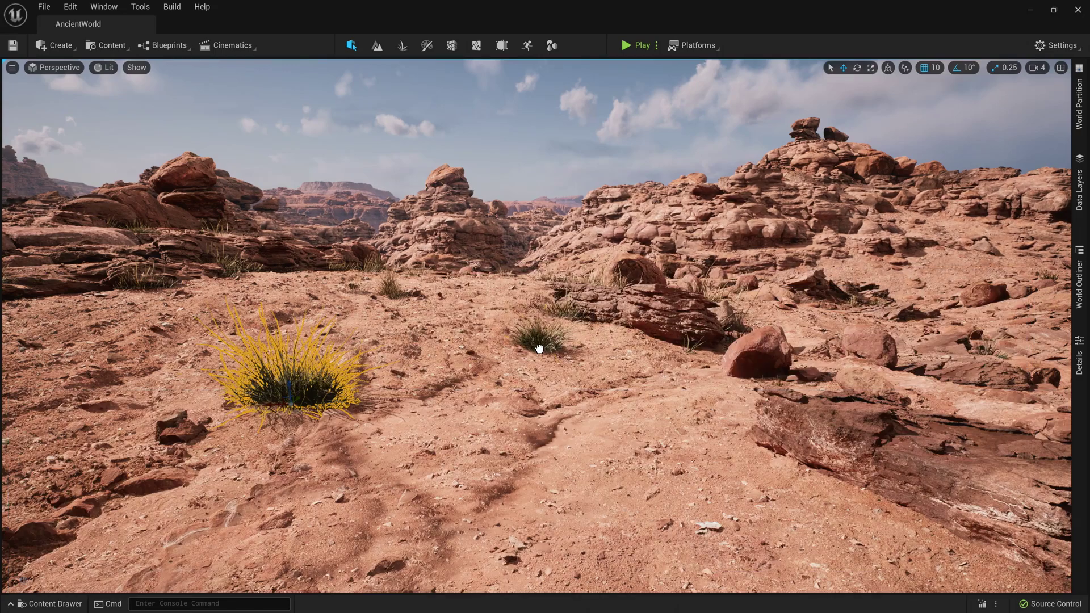
pyautogui.click(538, 341)
pyautogui.hotkey('ctrl', 'space')
pyautogui.moveTo(876, 522); pyautogui.dragTo(681, 386)
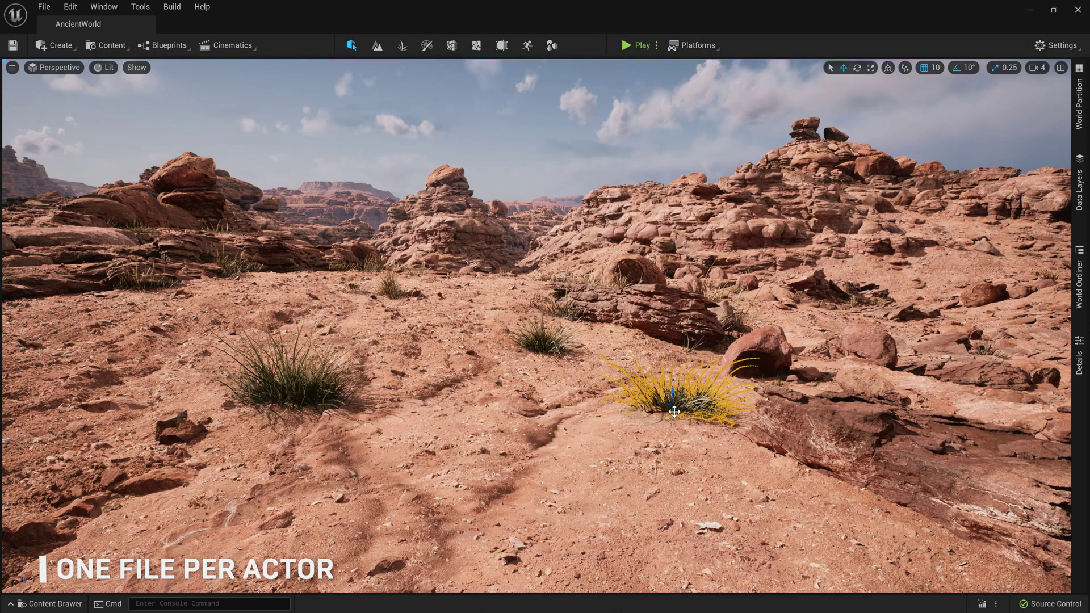
pyautogui.click(150, 5)
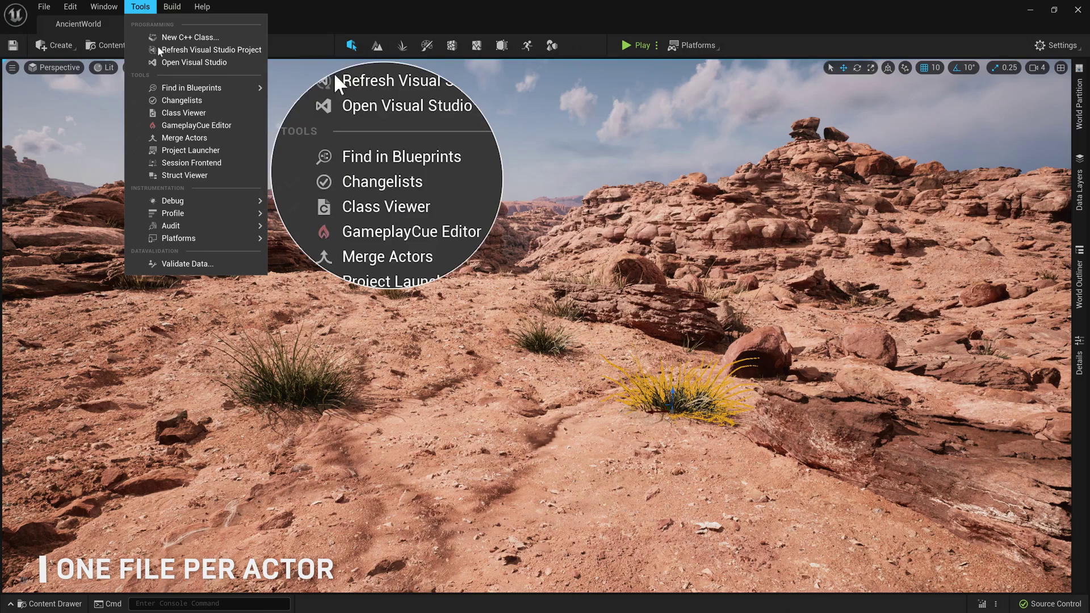
pyautogui.click(180, 101)
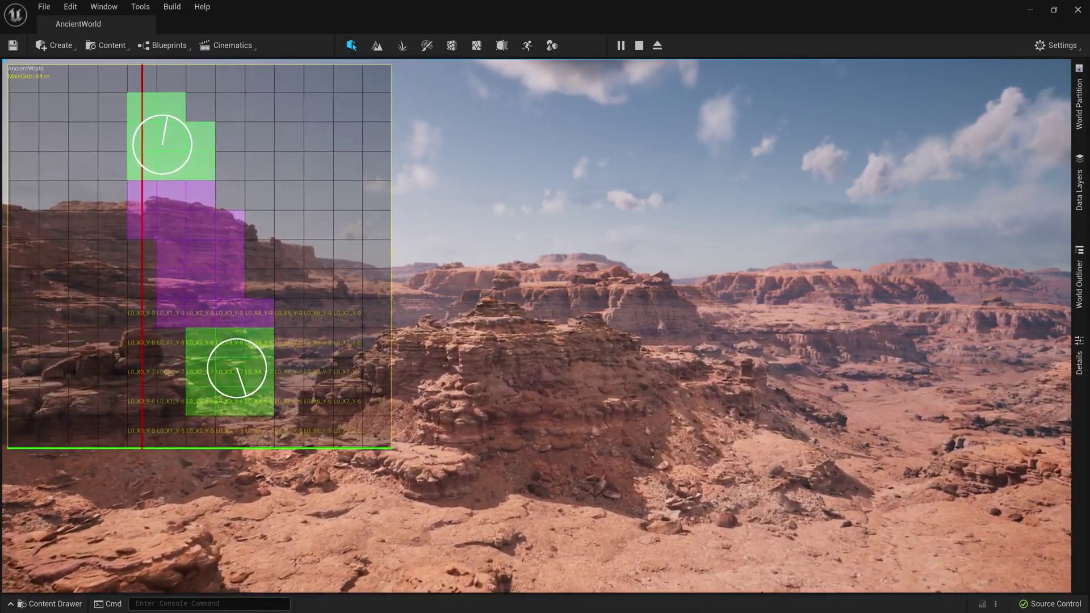
# Stop play and load the Dark World and Campfire Replace data layers.
pyautogui.press('Escape')
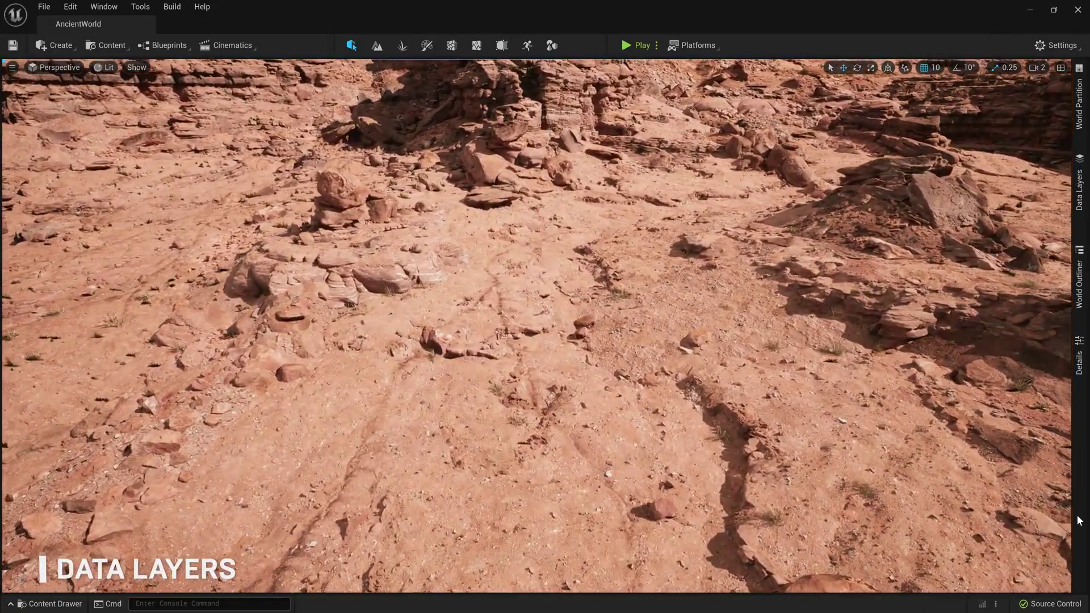
pyautogui.click(1075, 183)
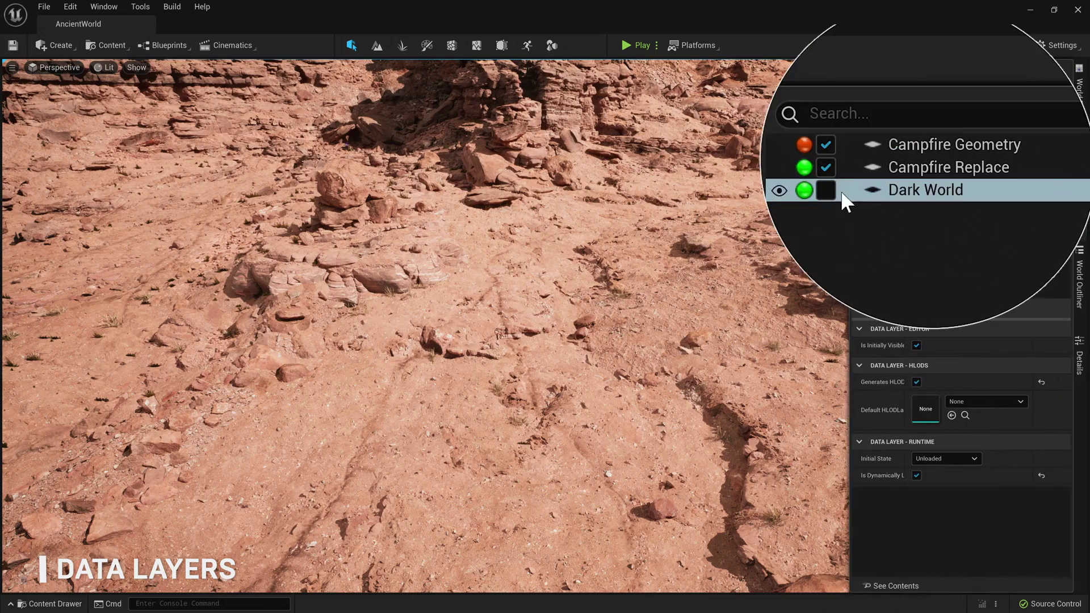
pyautogui.click(825, 191)
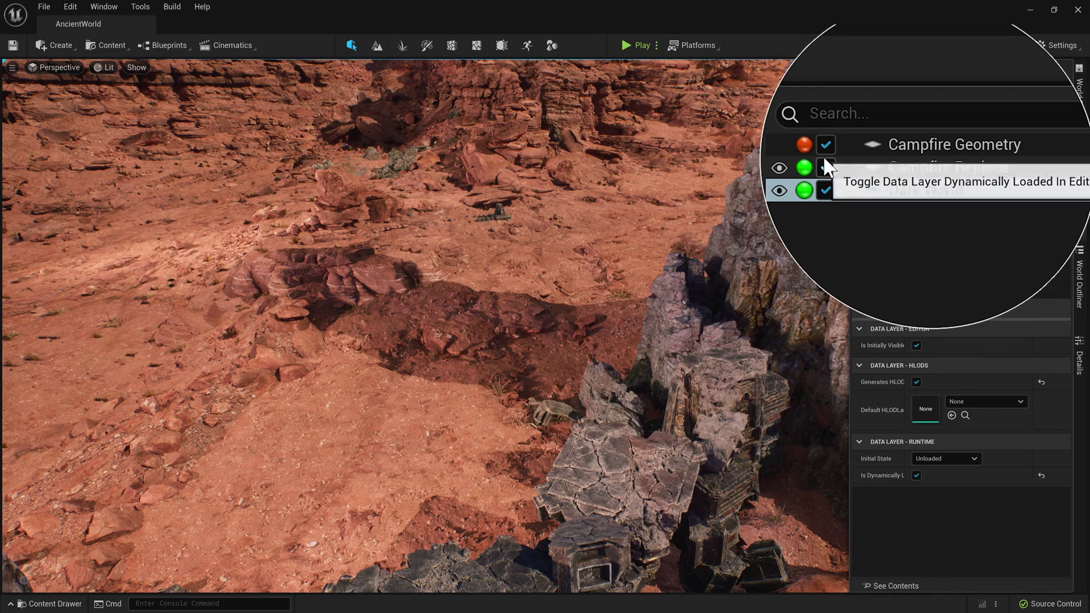
pyautogui.click(824, 167)
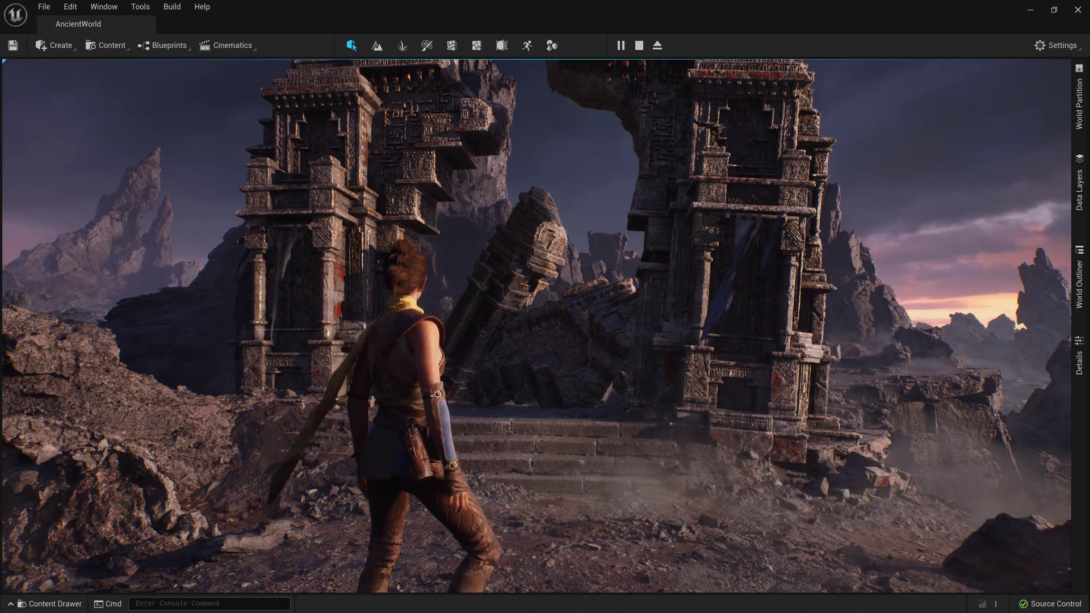
# Bring up the Content Drawer on the GameFeaturePlugins collection with Ctrl+Space.
pyautogui.hotkey('ctrl', 'space')
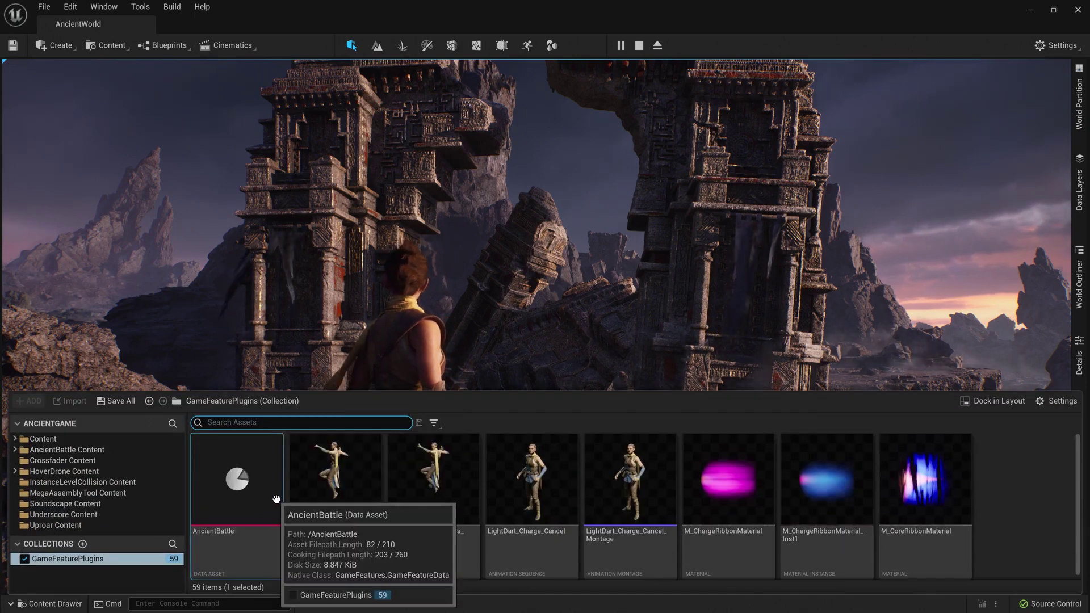
# Review AncientBattle's Level Instances, Abilities, Input and Components, then minimize it and cast a spell.
pyautogui.doubleClick(277, 499)
pyautogui.click(199, 267)
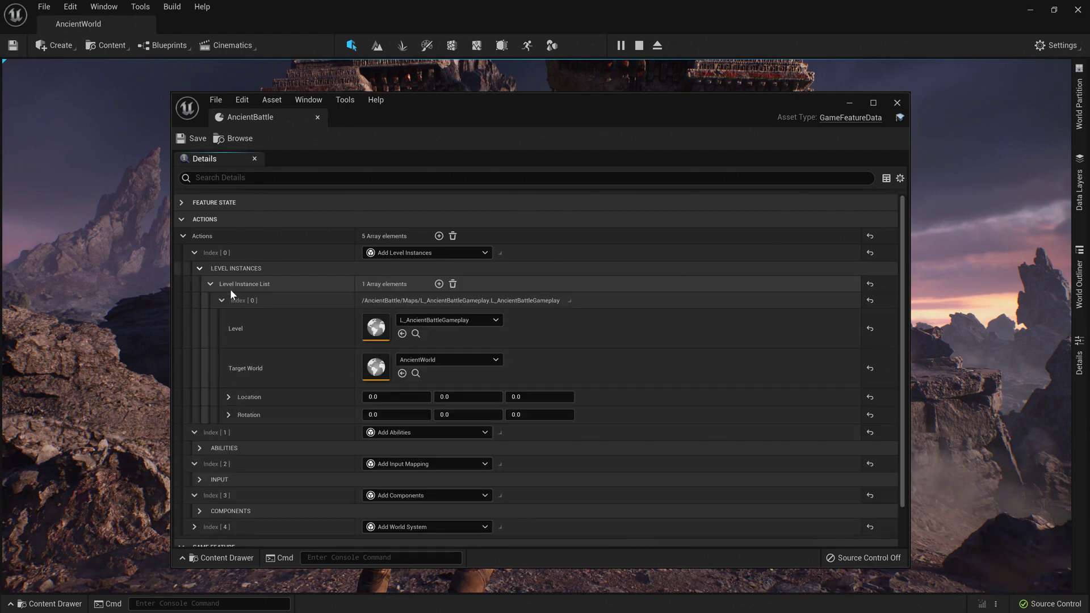
pyautogui.scroll(-1, 317, 358)
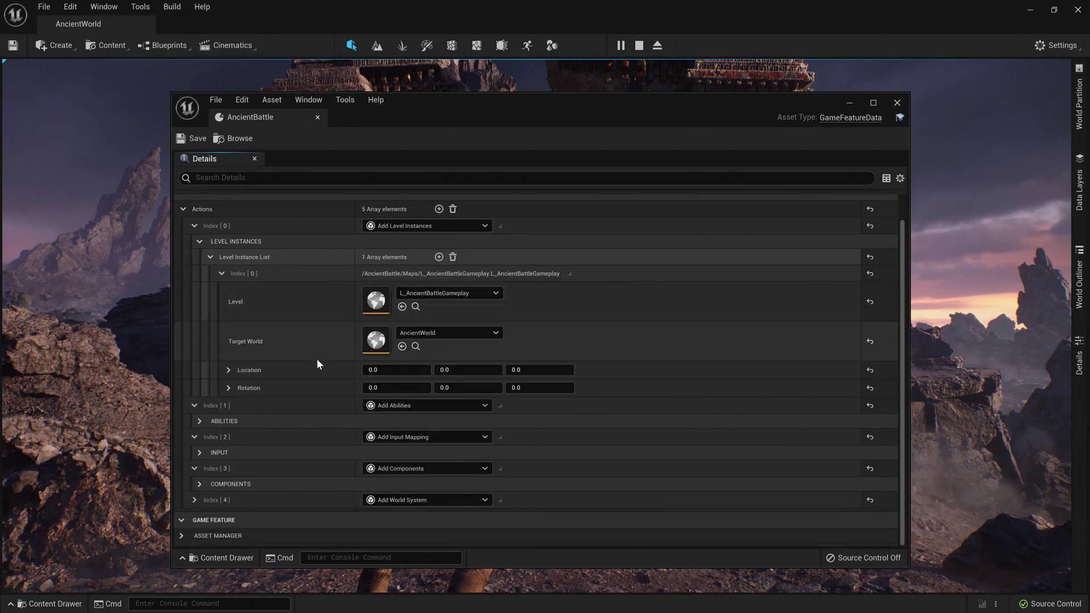
pyautogui.click(200, 420)
pyautogui.scroll(-3, 319, 410)
pyautogui.scroll(-3, 320, 410)
pyautogui.scroll(-3, 319, 410)
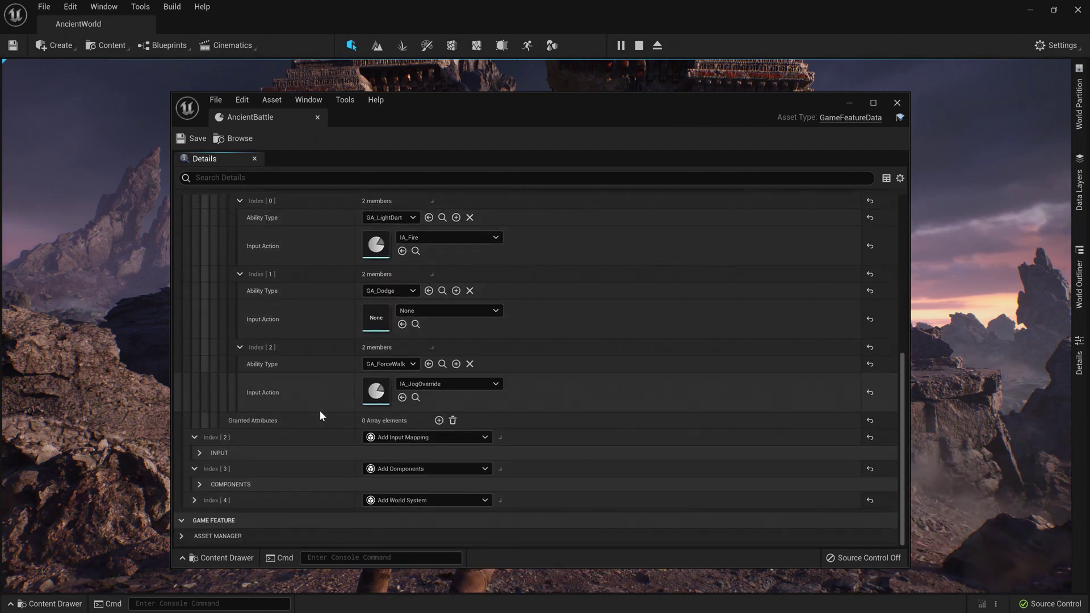
pyautogui.click(200, 452)
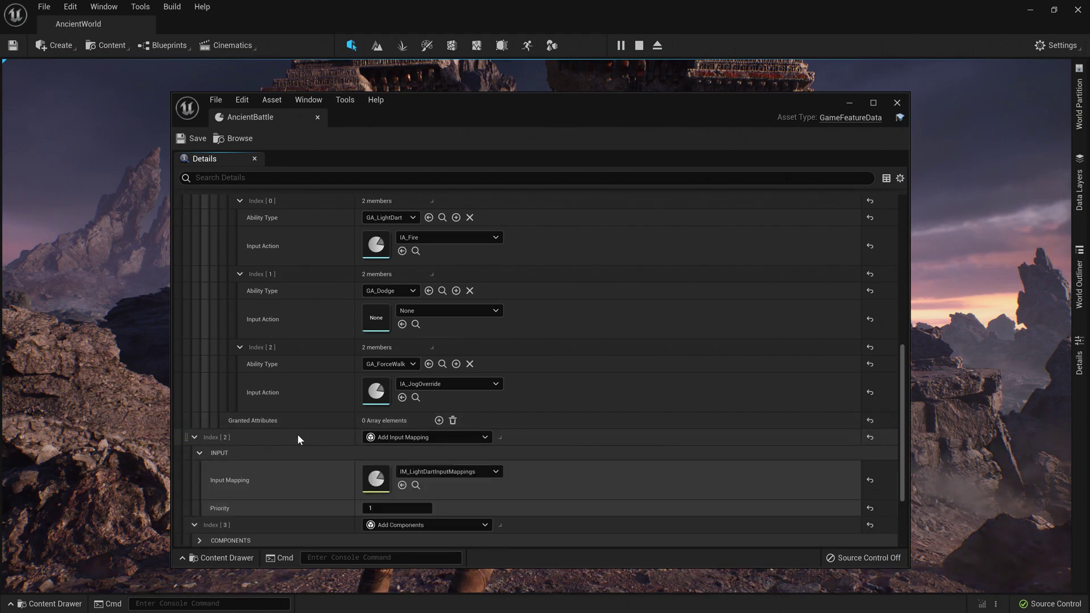
pyautogui.scroll(-1, 298, 439)
pyautogui.click(199, 483)
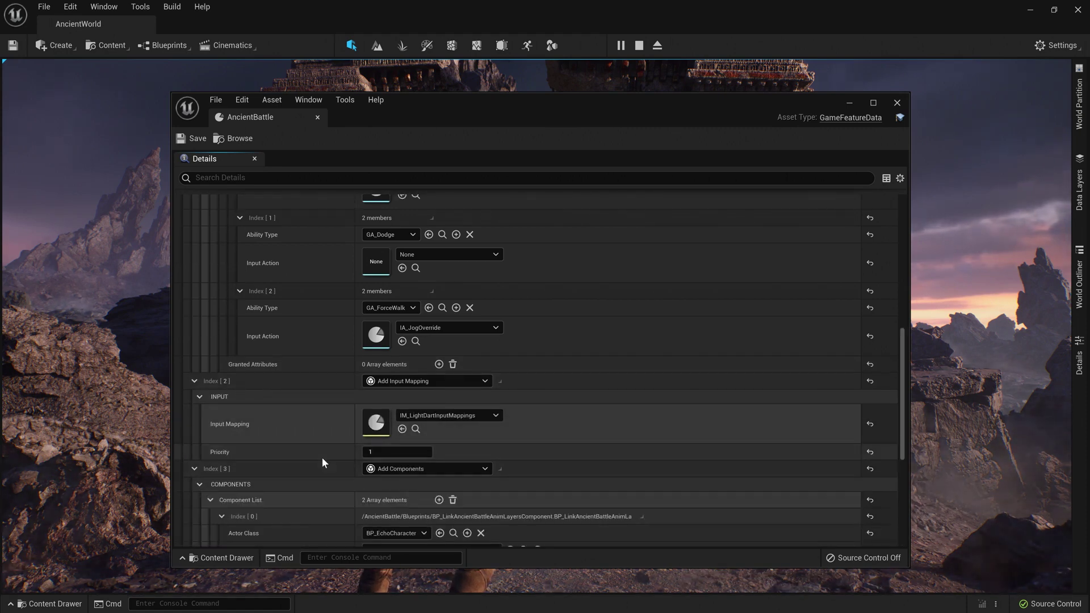
pyautogui.scroll(-2, 322, 457)
pyautogui.scroll(-2, 322, 457)
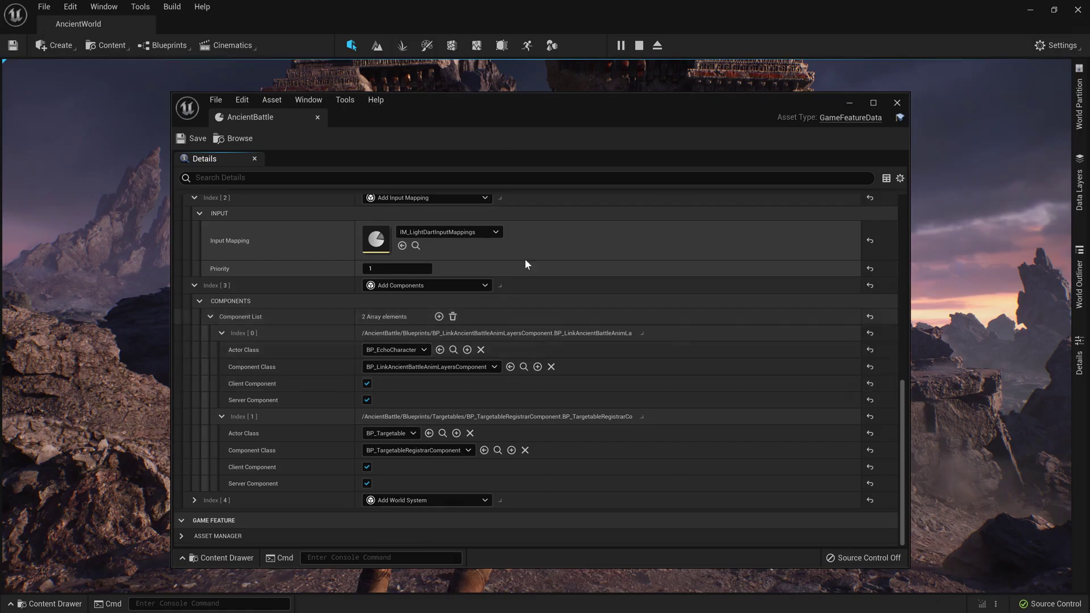
pyautogui.click(850, 103)
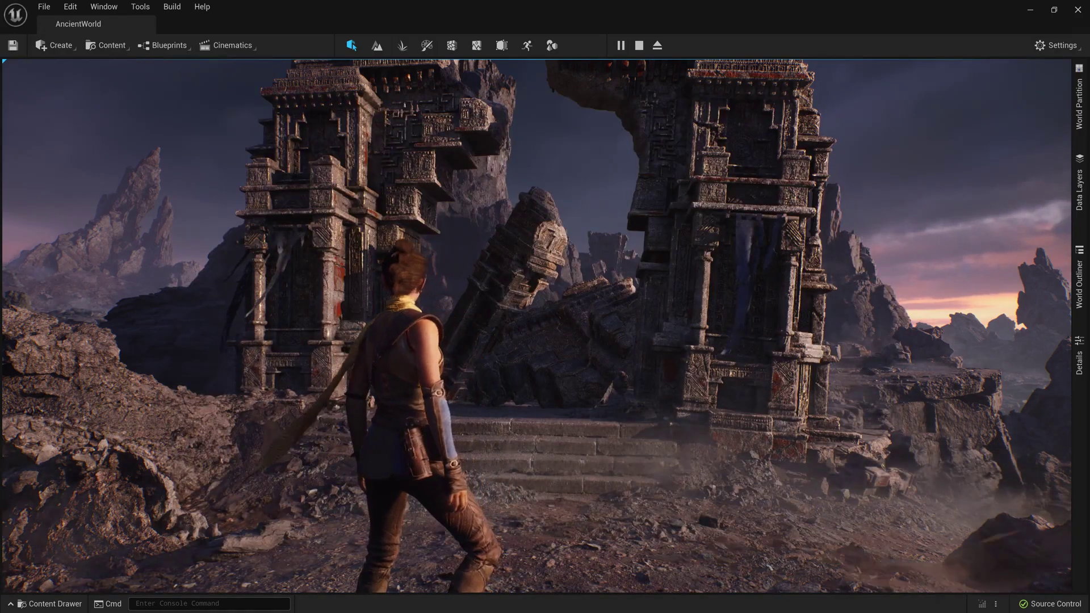
pyautogui.click(537, 275)
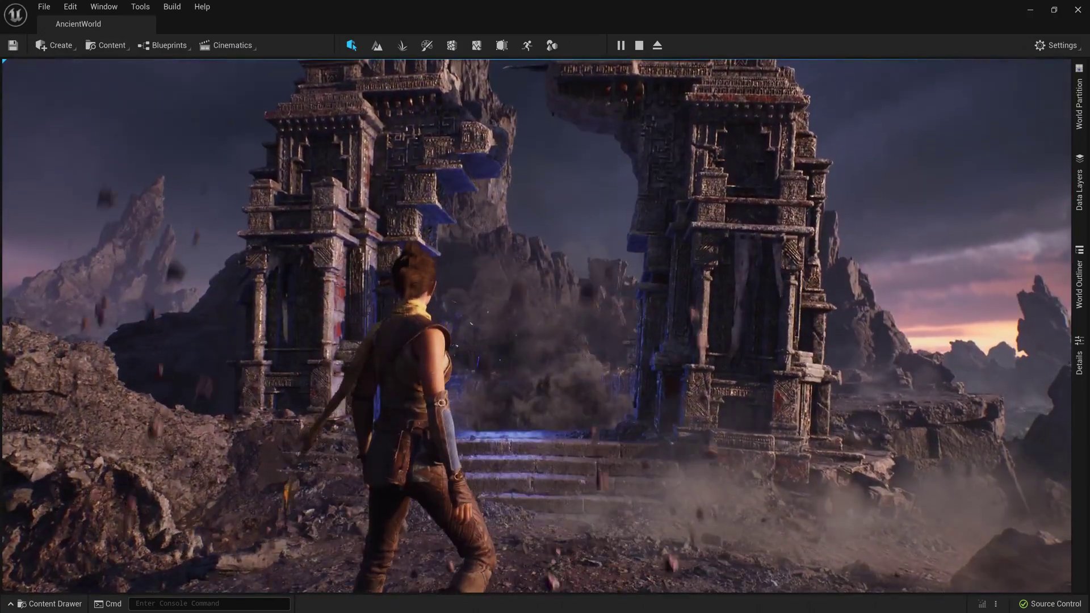
pyautogui.hotkey('ctrl', 'space')
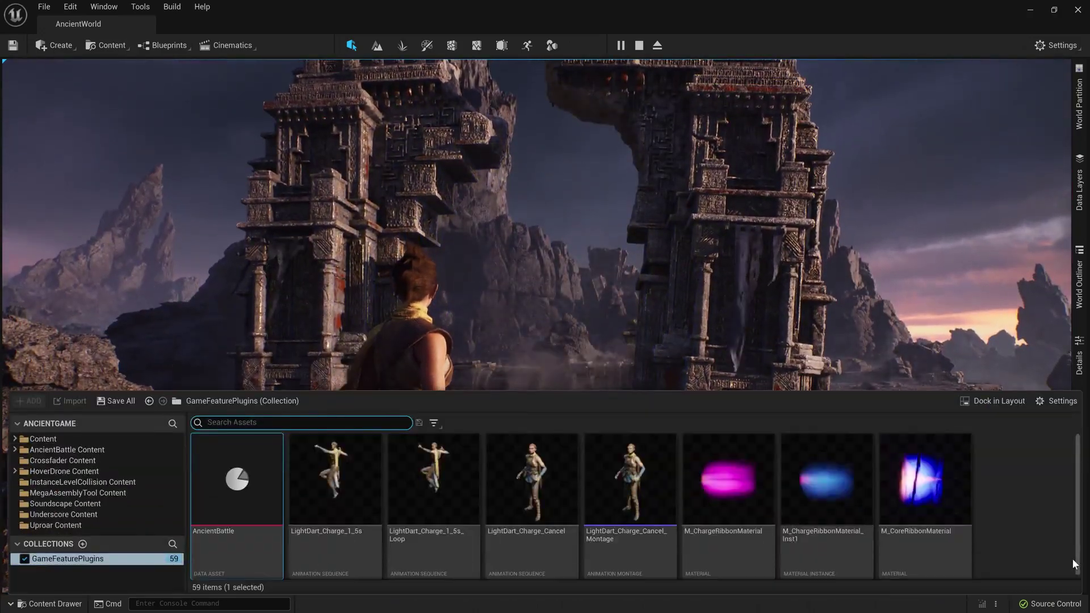
pyautogui.scroll(-5, 1072, 558)
pyautogui.scroll(-3, 1072, 558)
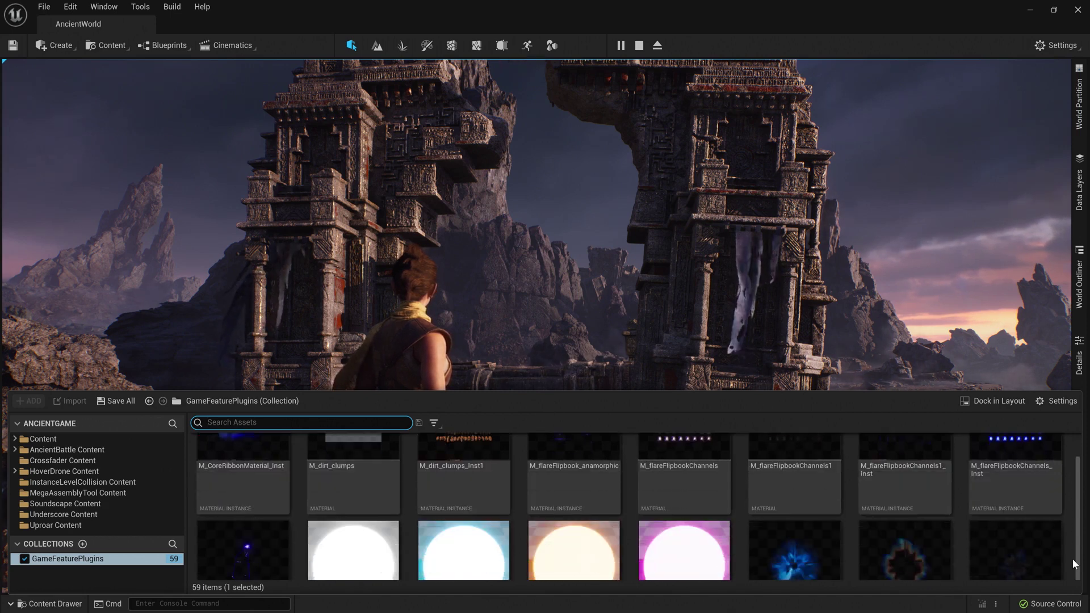
pyautogui.scroll(-3, 1072, 557)
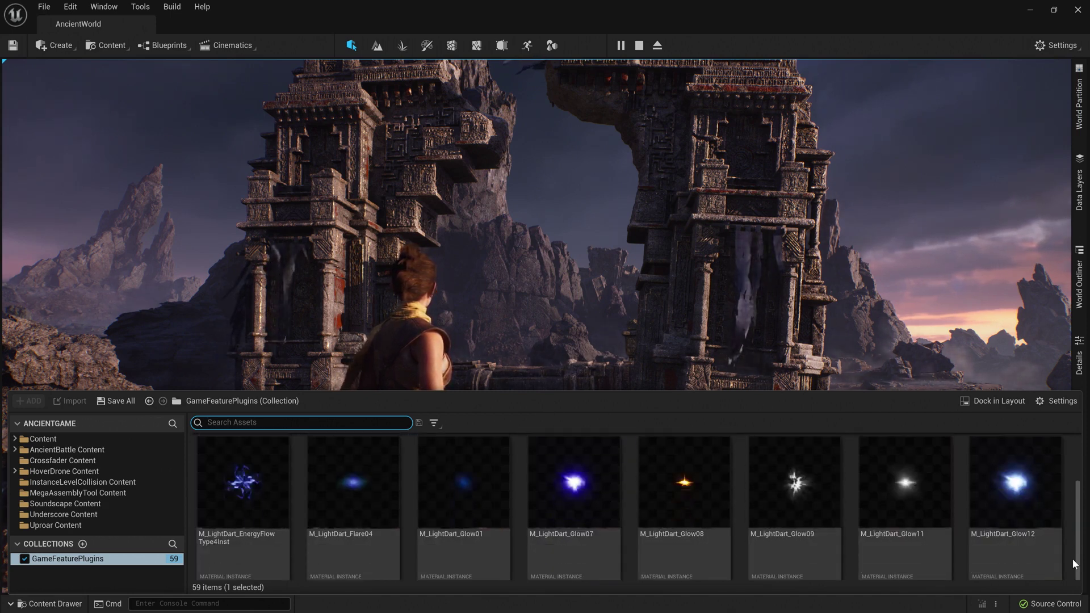
pyautogui.scroll(-3, 1073, 558)
pyautogui.scroll(-3, 1073, 558)
pyautogui.scroll(-2, 1072, 558)
pyautogui.scroll(-1, 1072, 558)
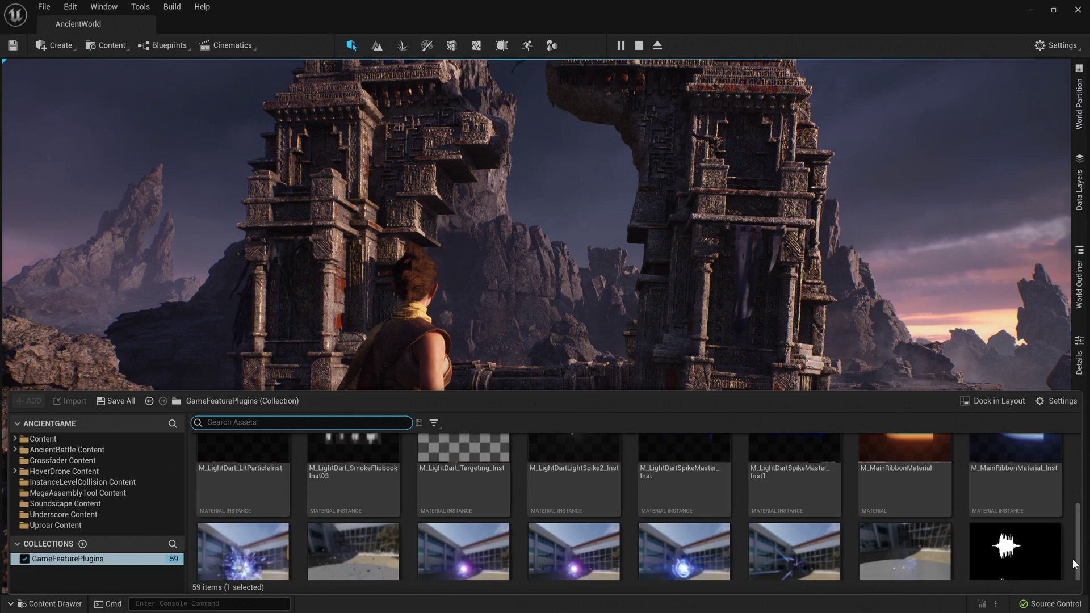
pyautogui.scroll(-1, 1072, 558)
pyautogui.scroll(-1, 1072, 558)
pyautogui.scroll(-1, 1072, 558)
pyautogui.scroll(-1, 1072, 558)
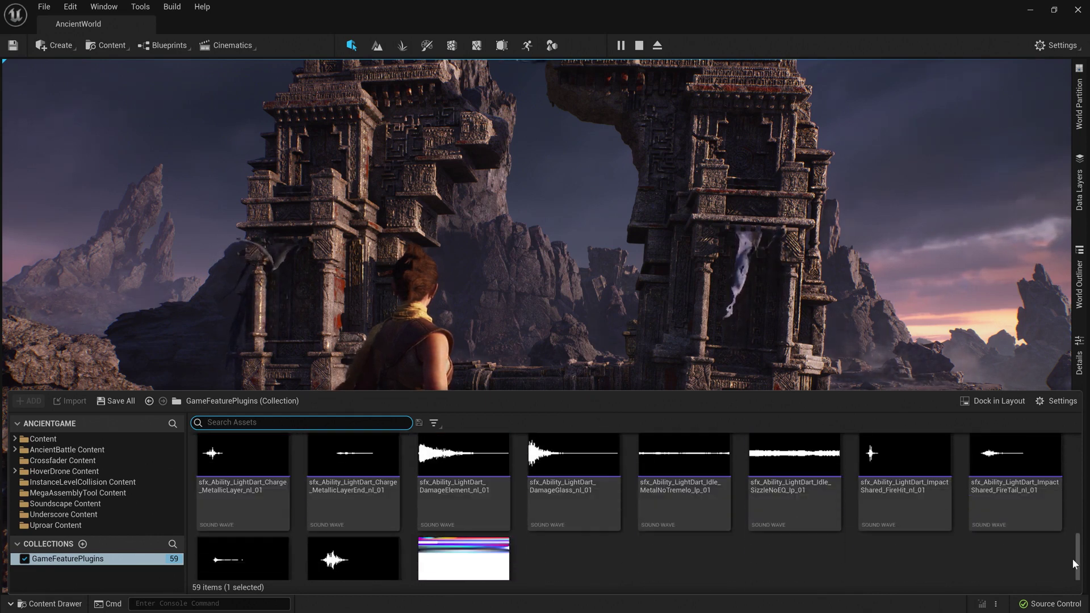
pyautogui.scroll(-1, 1071, 558)
pyautogui.scroll(-1, 1072, 558)
pyautogui.scroll(-1, 1072, 558)
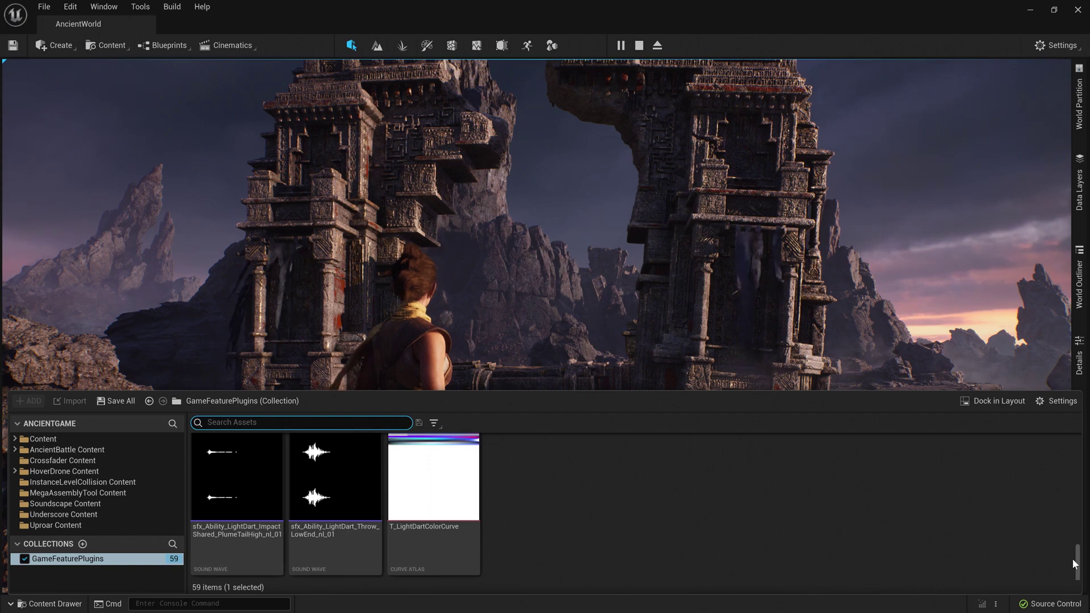
pyautogui.hotkey('ctrl', 'space')
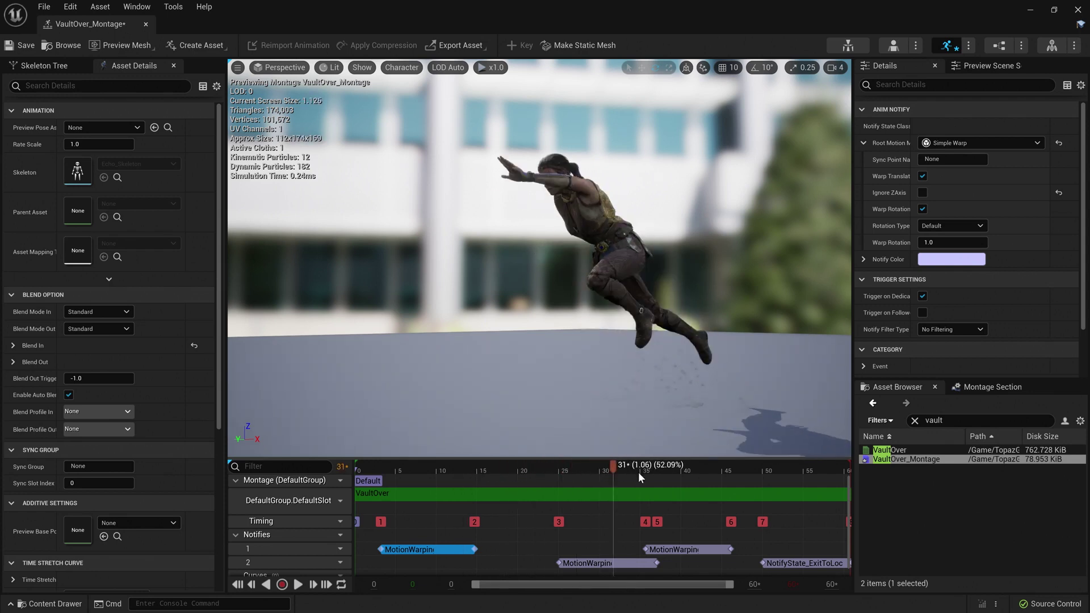
# Scrub the vault montage back to frame 16.
pyautogui.moveTo(552, 494); pyautogui.dragTo(494, 507)
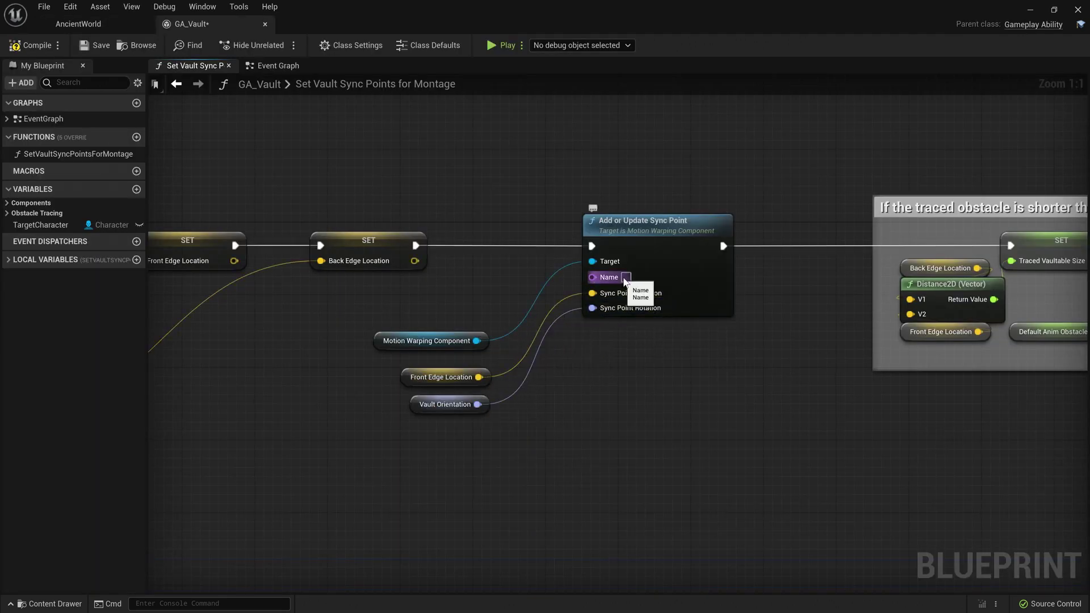
pyautogui.write('FrontEd')
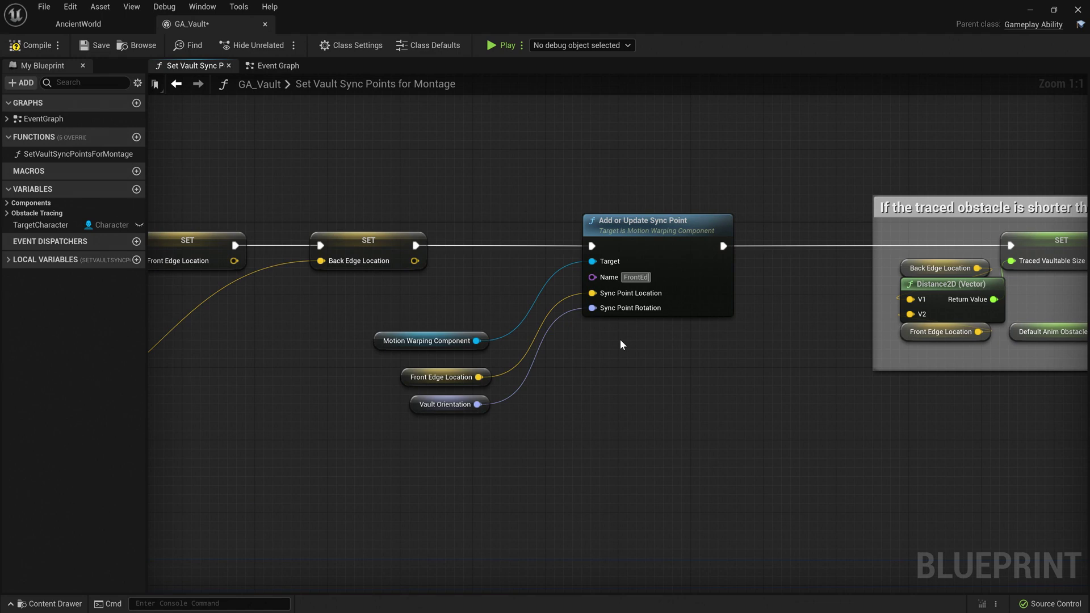
pyautogui.write('ge')
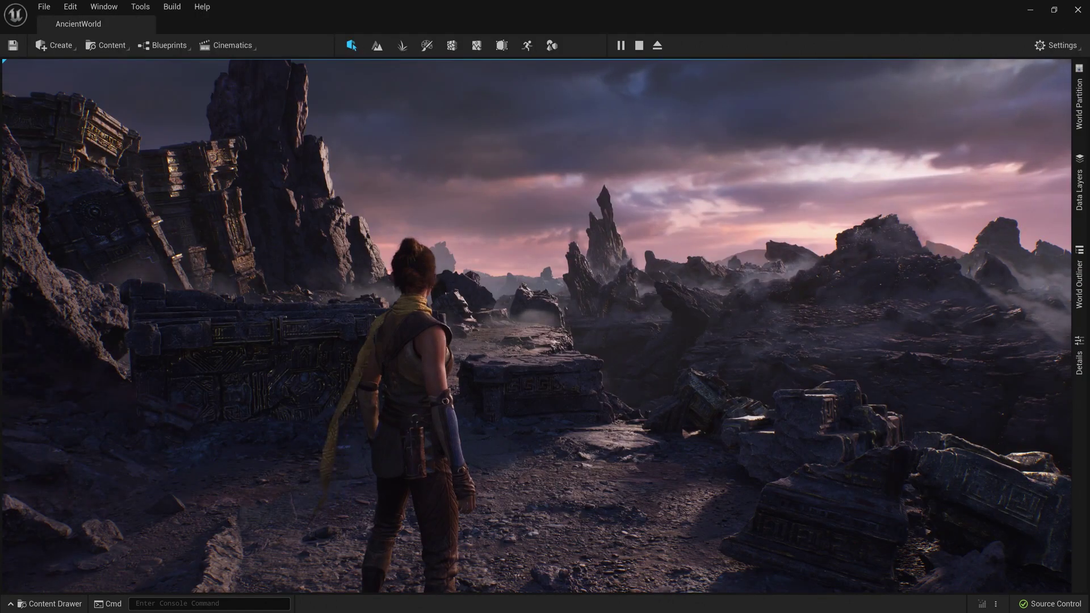
pyautogui.write('w')
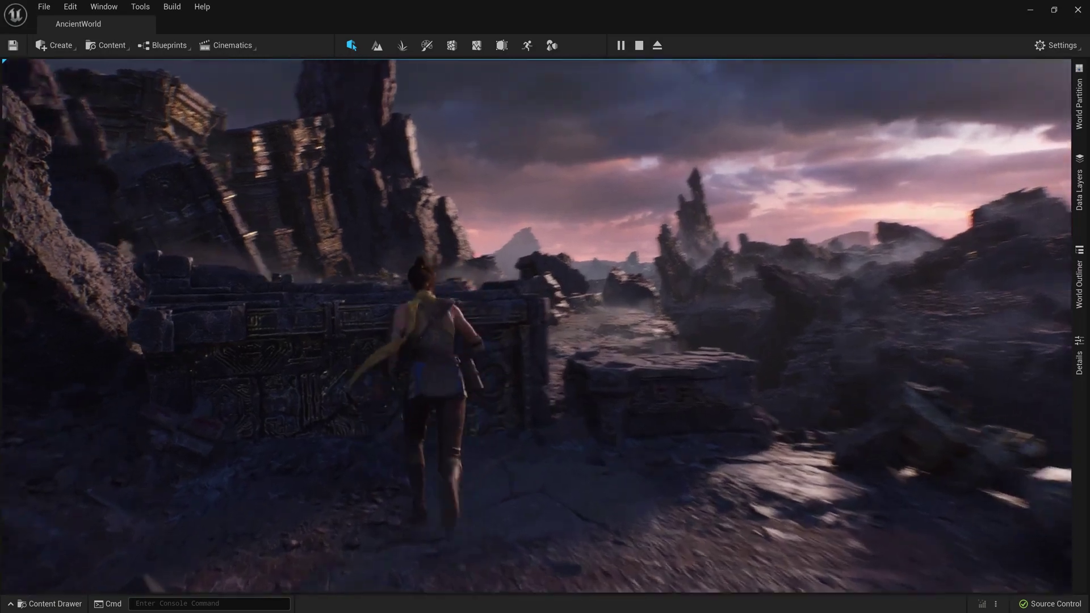
# In play mode, vault the character onto the wall, then run her over the carved stone block.
pyautogui.press('space')
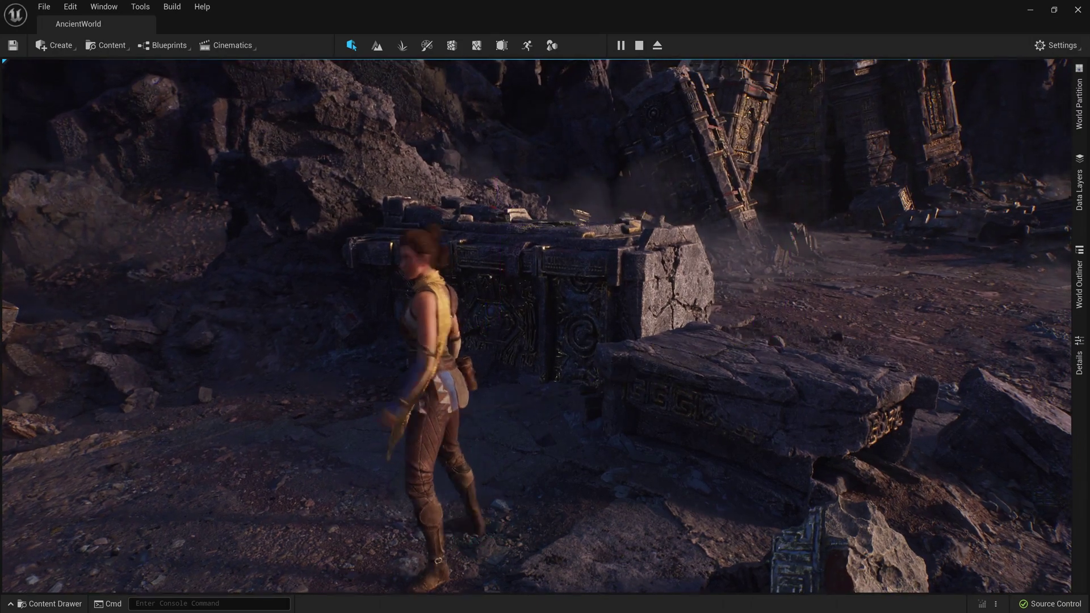
pyautogui.press('w')
pyautogui.press('space')
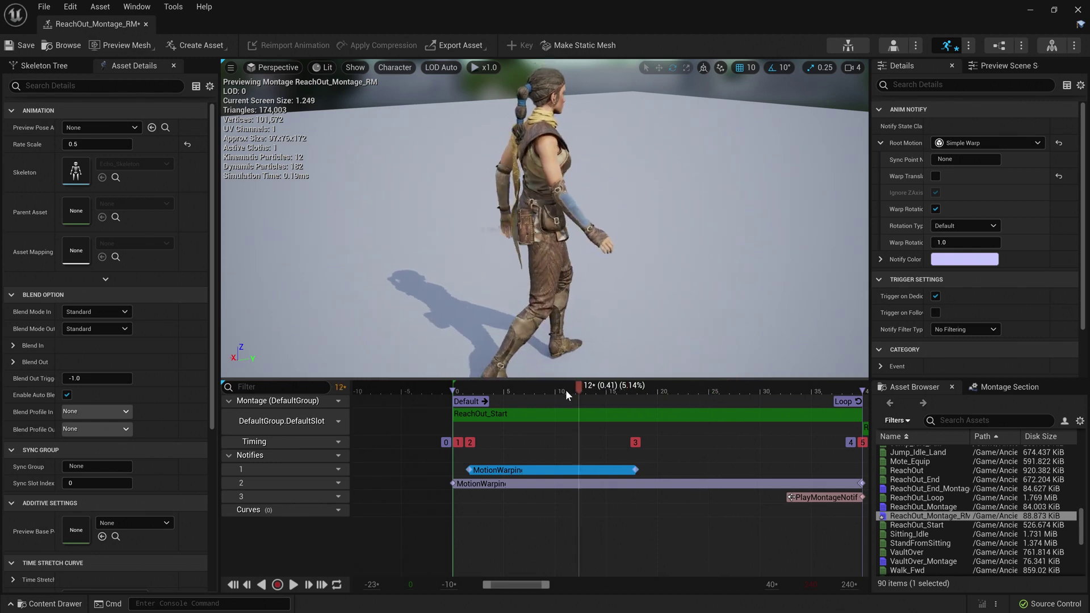
# Scrub ReachOut_Montage_RM and set the warp notify's Sync Point Name to FacingRotation.
pyautogui.moveTo(565, 389); pyautogui.dragTo(633, 388)
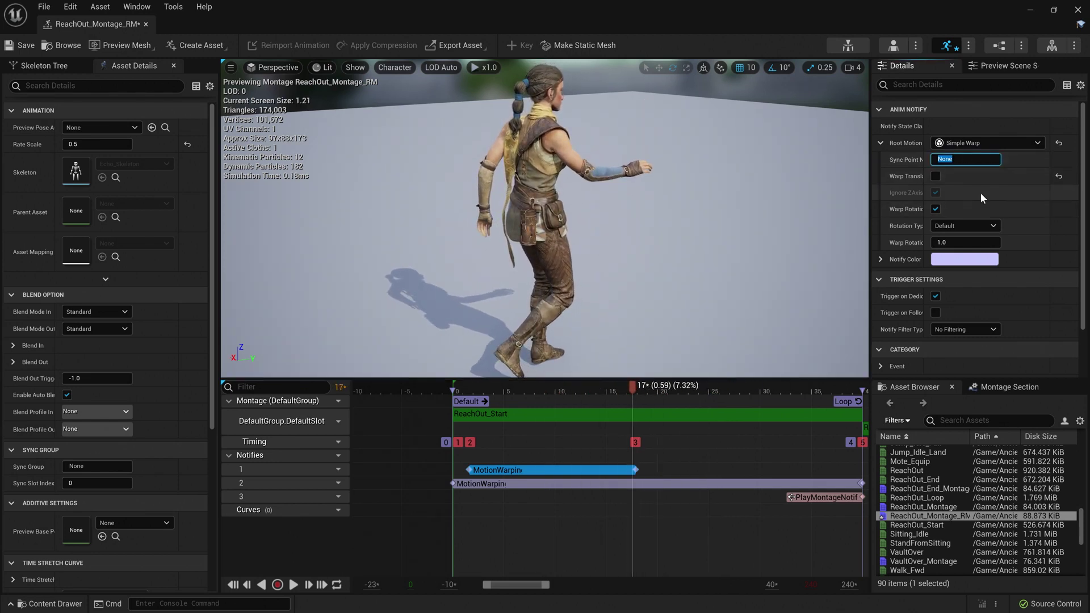
pyautogui.write('FacingRotati')
pyautogui.press('Return')
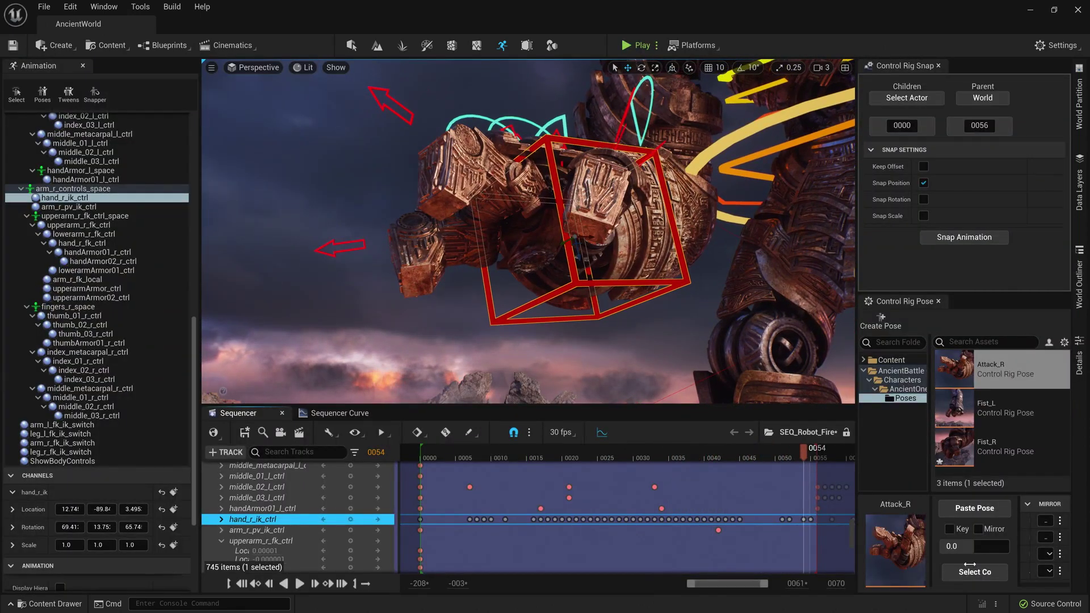
# Scrub the Sequencer with the right hand's finger controls selected, then select the golem's chestplate.
pyautogui.click(968, 566)
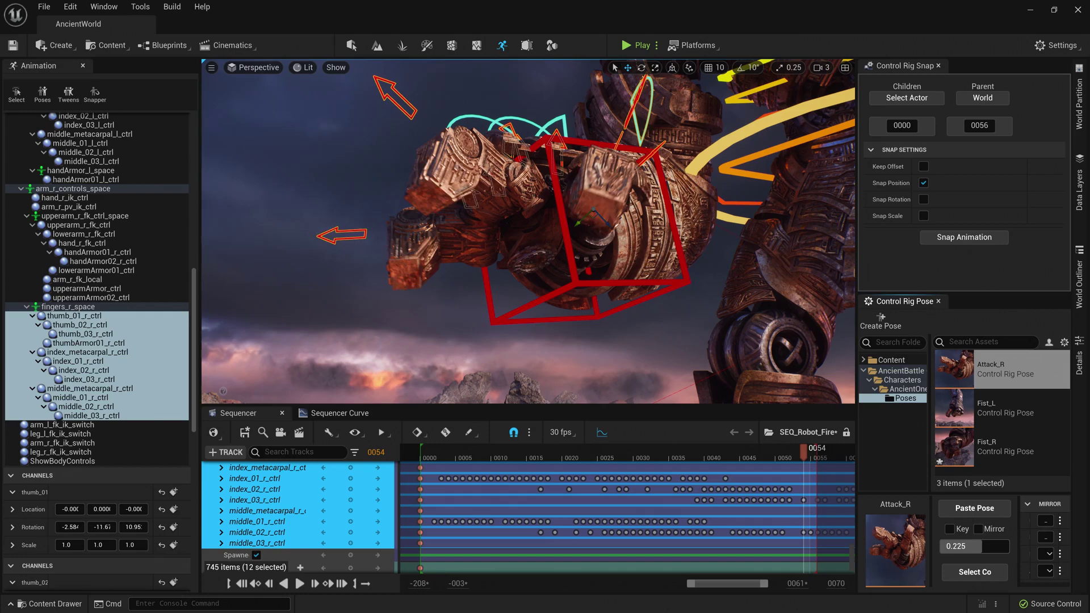
pyautogui.moveTo(802, 453)
pyautogui.mouseDown()
pyautogui.moveTo(707, 442)
pyautogui.moveTo(737, 460)
pyautogui.moveTo(800, 452)
pyautogui.mouseUp()
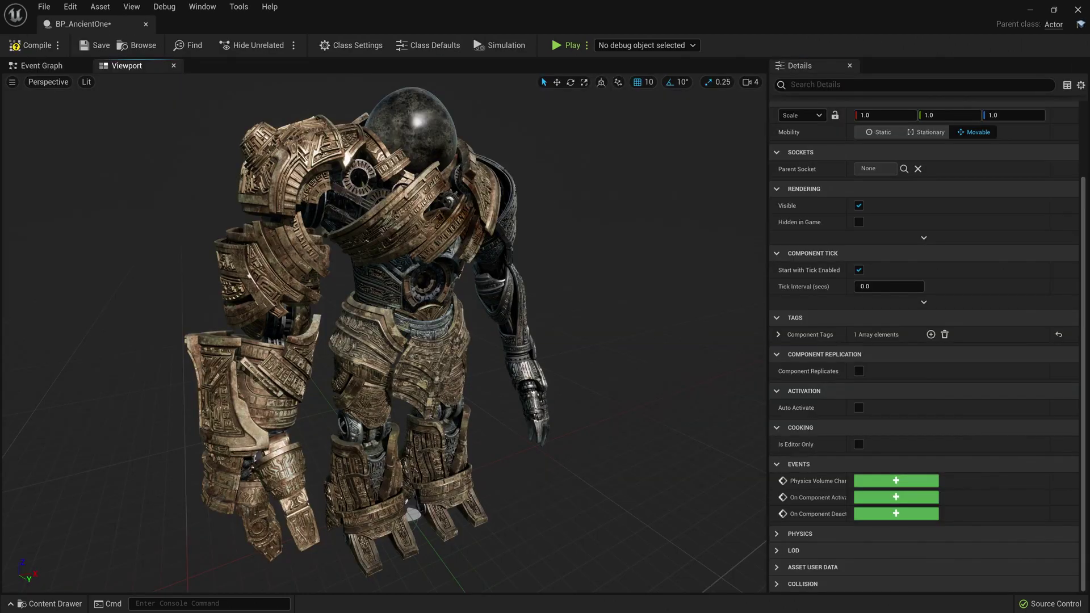
pyautogui.click(401, 213)
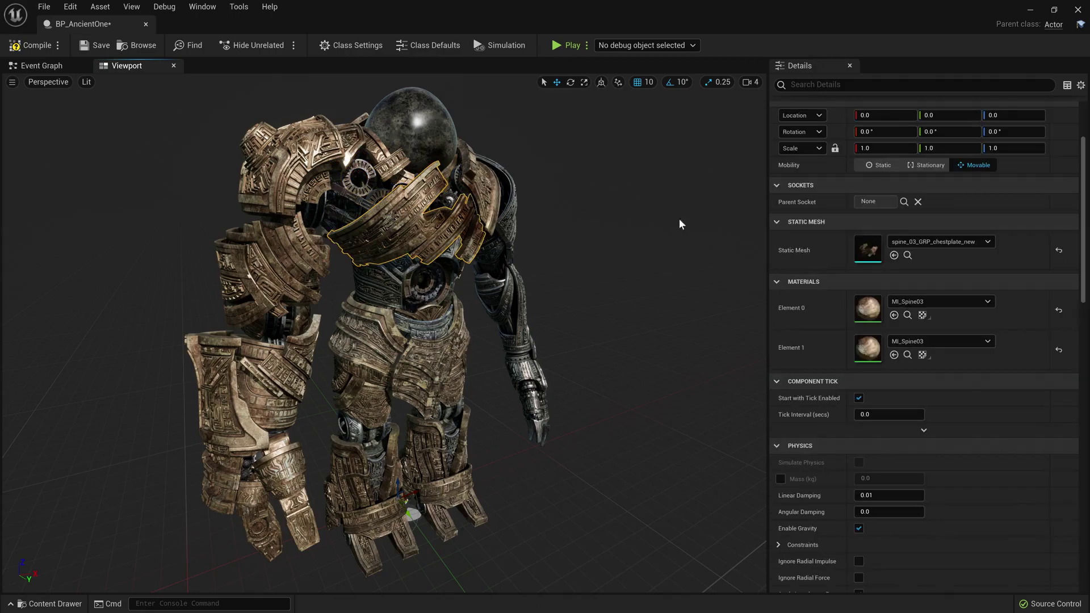
# Open the chestplate mesh, rotate body_ctrl to tilt the golem's torso, and play the sequence.
pyautogui.click(909, 256)
pyautogui.doubleClick(579, 477)
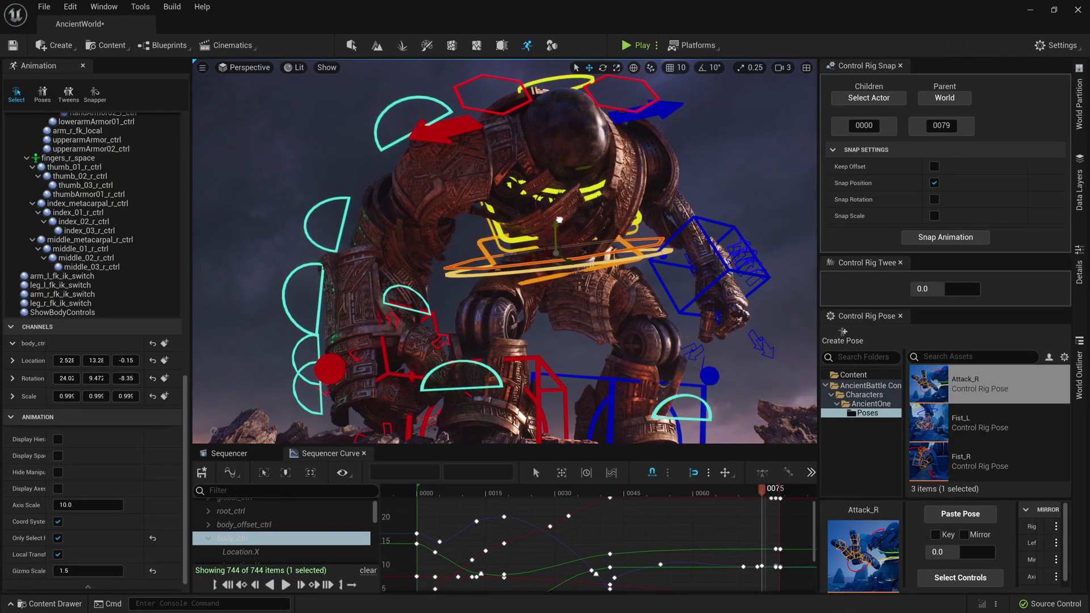
pyautogui.moveTo(598, 248); pyautogui.dragTo(553, 203)
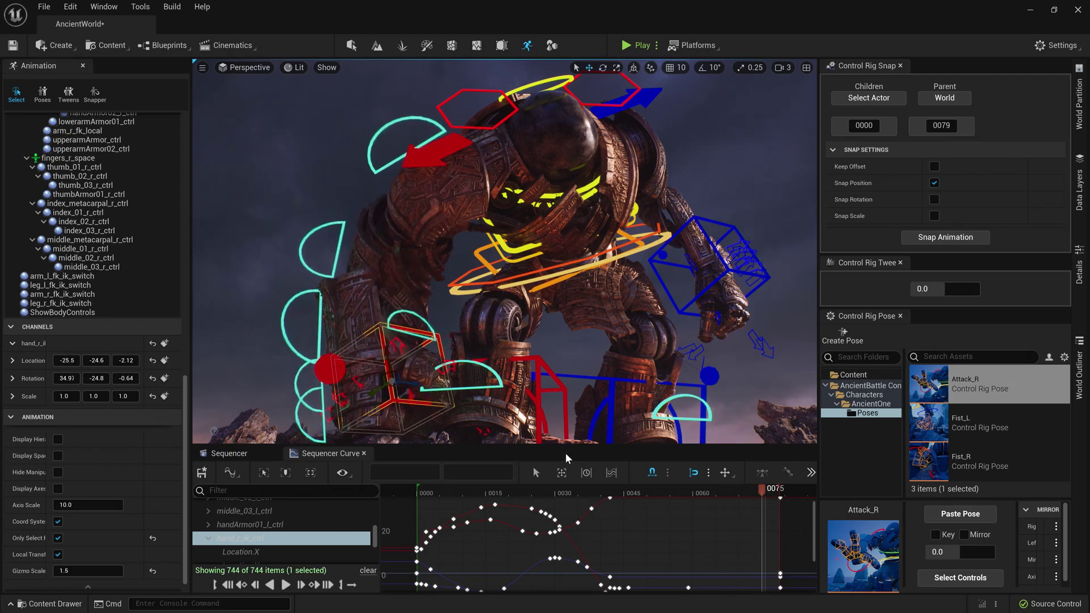
pyautogui.press('space')
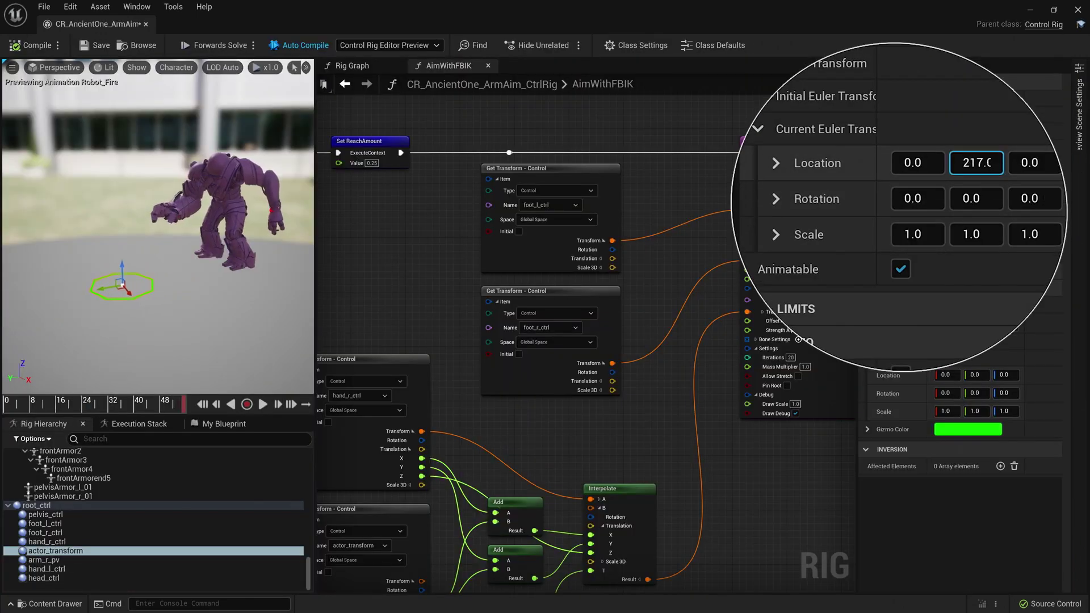
# Drag actor_transform's Location Y up to about 394 and edit the Set ReachAmount value of 0.25.
pyautogui.moveTo(976, 198); pyautogui.dragTo(992, 198)
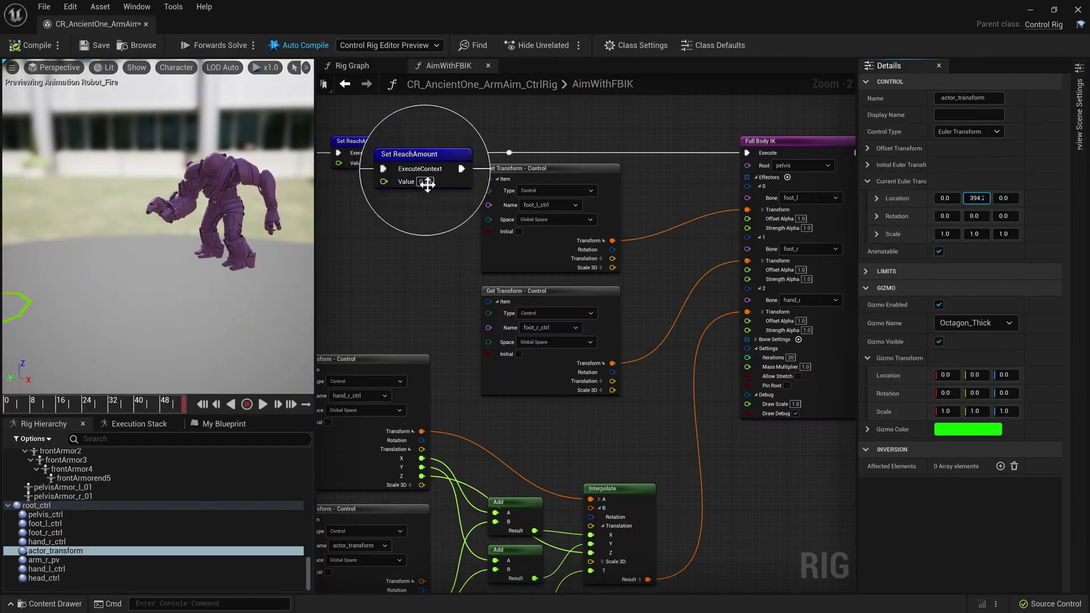
pyautogui.click(427, 184)
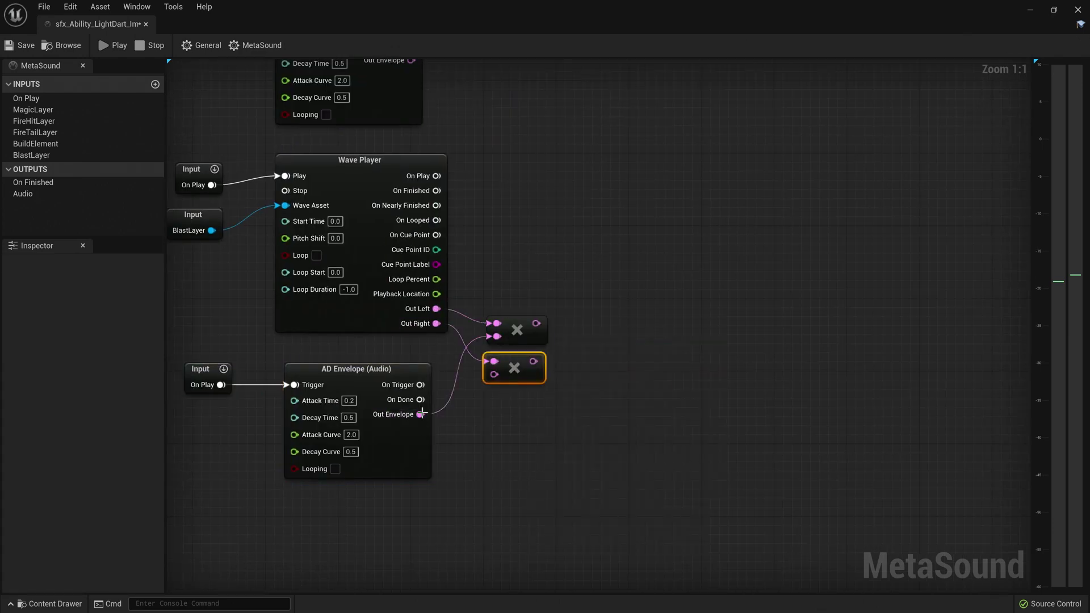
pyautogui.scroll(-5, 345, 396)
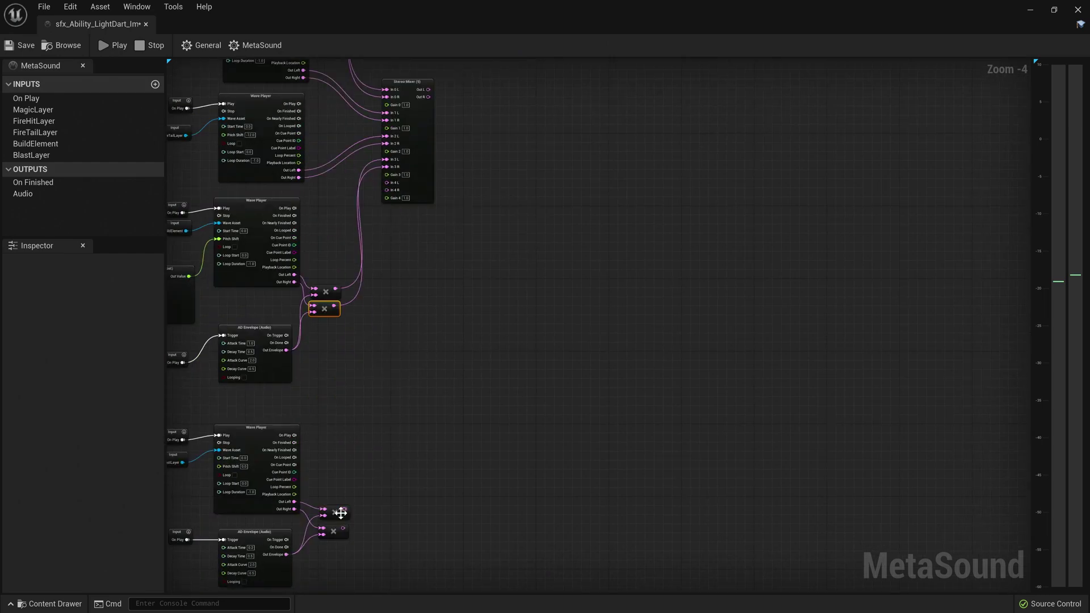
pyautogui.scroll(3, 439, 179)
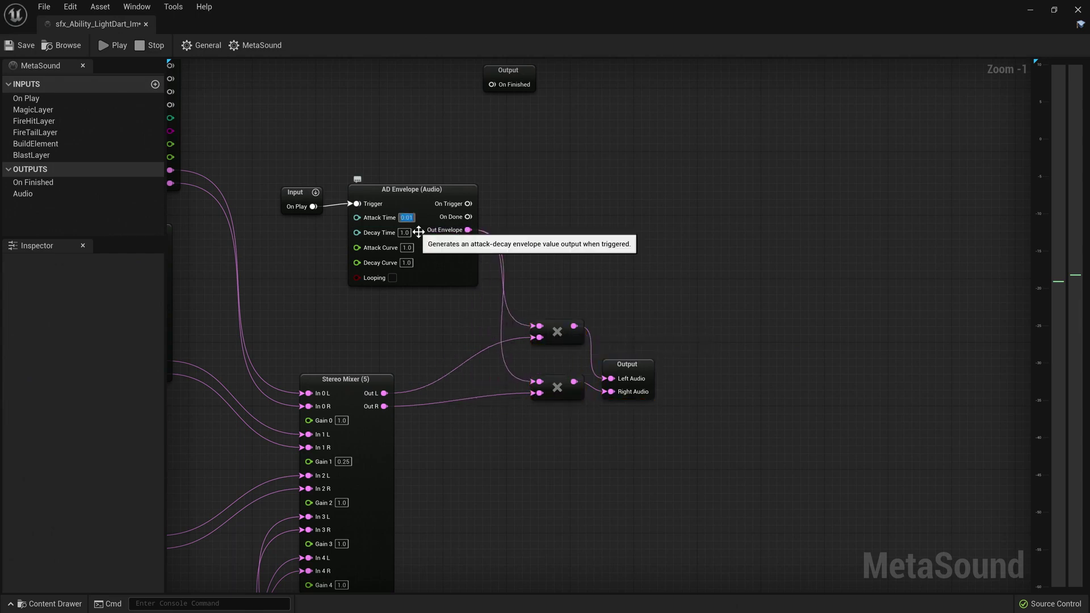
# Select the On Finished output node and play the light dart MetaSound.
pyautogui.click(511, 81)
pyautogui.scroll(-4, 652, 157)
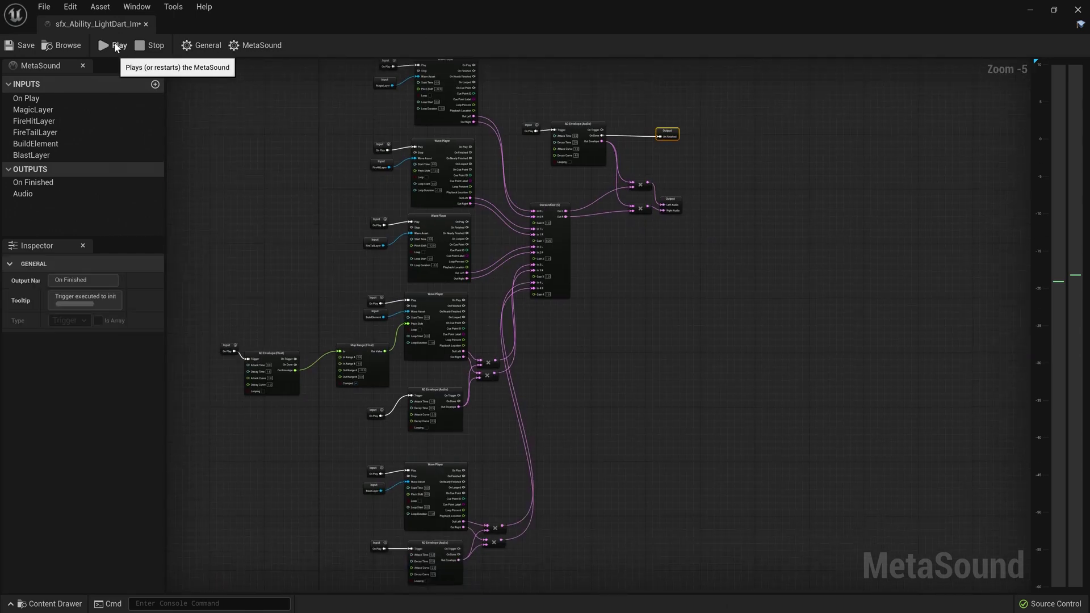
pyautogui.click(111, 43)
# Open sfx_Golem_RobotBlast_meta from the Content Drawer and pan across its synth, filter and mix sections.
pyautogui.hotkey('ctrl', 'space')
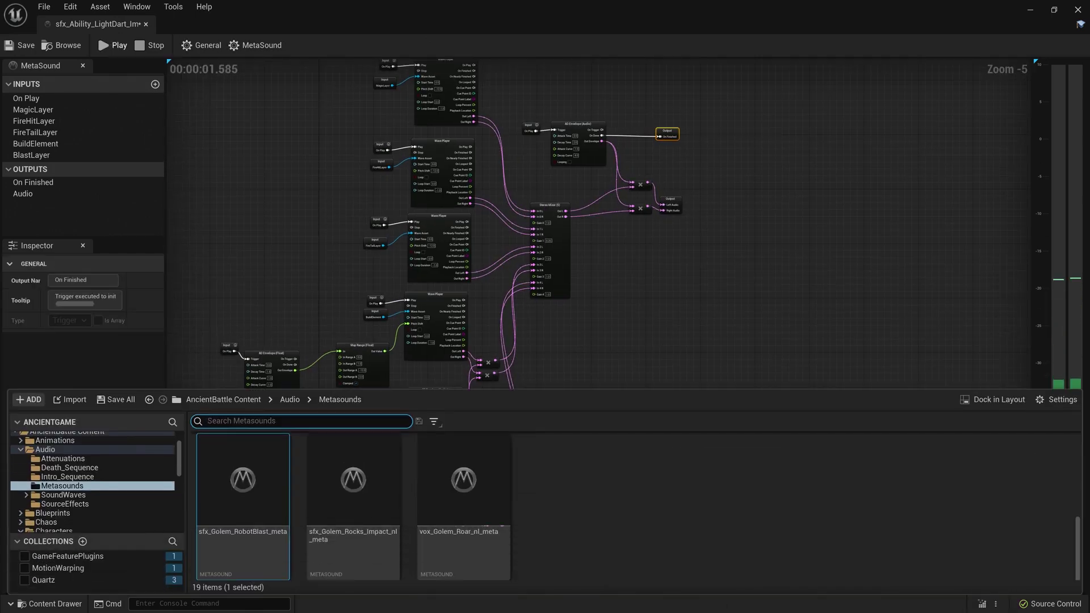
pyautogui.doubleClick(243, 511)
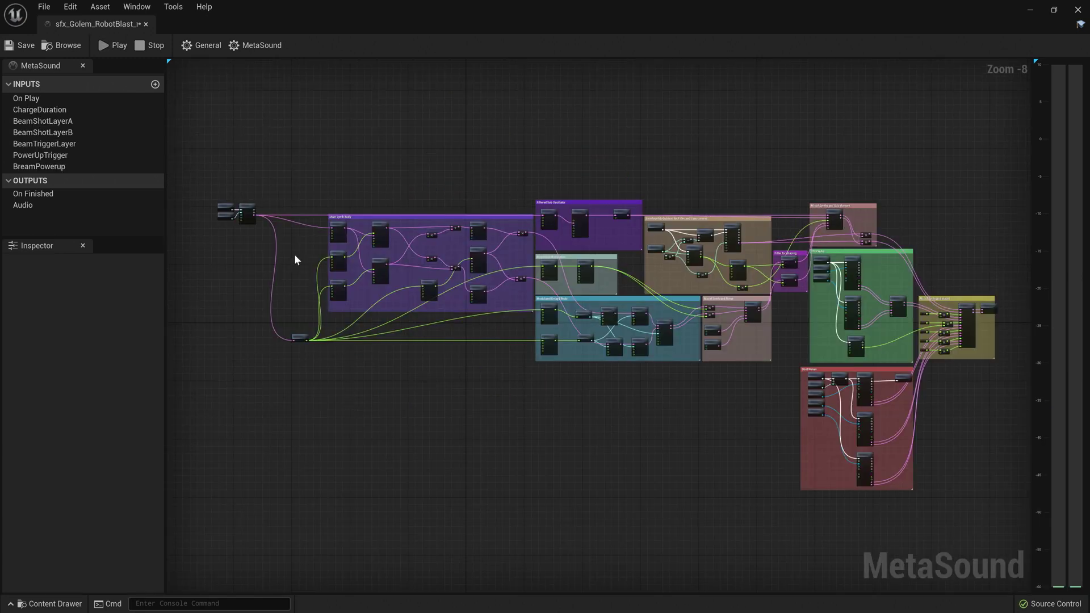
pyautogui.scroll(2, 435, 268)
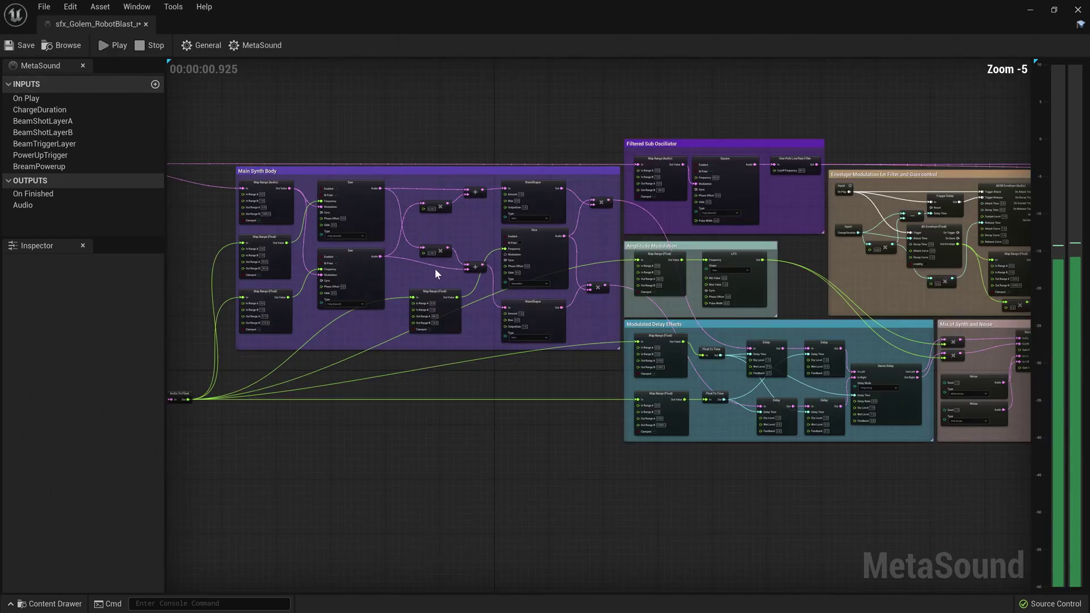
pyautogui.scroll(3, 460, 247)
pyautogui.moveTo(521, 195); pyautogui.dragTo(394, 227, button='right')
pyautogui.moveTo(741, 294)
pyautogui.mouseDown(button='right')
pyautogui.moveTo(440, 261)
pyautogui.moveTo(218, 253)
pyautogui.mouseUp(button='right')
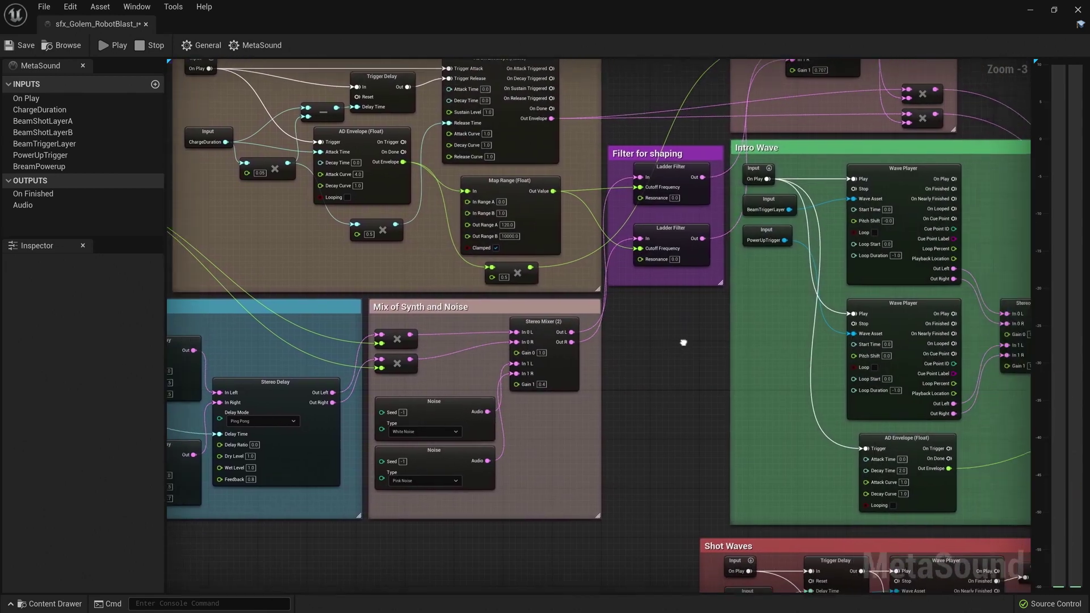
pyautogui.moveTo(683, 340)
pyautogui.mouseDown(button='right')
pyautogui.moveTo(200, 285)
pyautogui.moveTo(159, 258)
pyautogui.mouseUp(button='right')
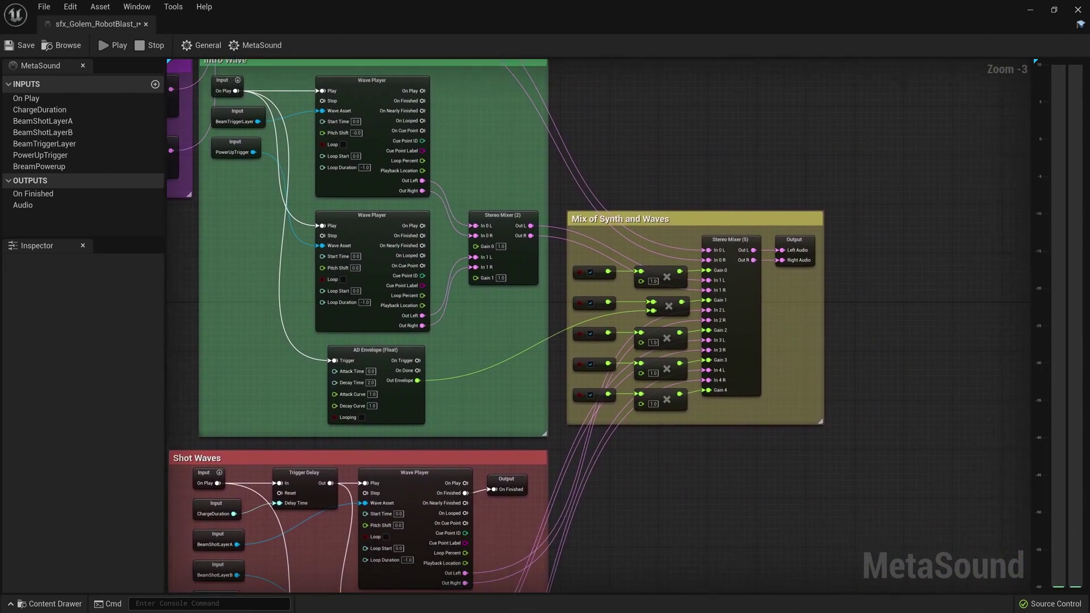
pyautogui.moveTo(269, 261); pyautogui.dragTo(245, 251, button='right')
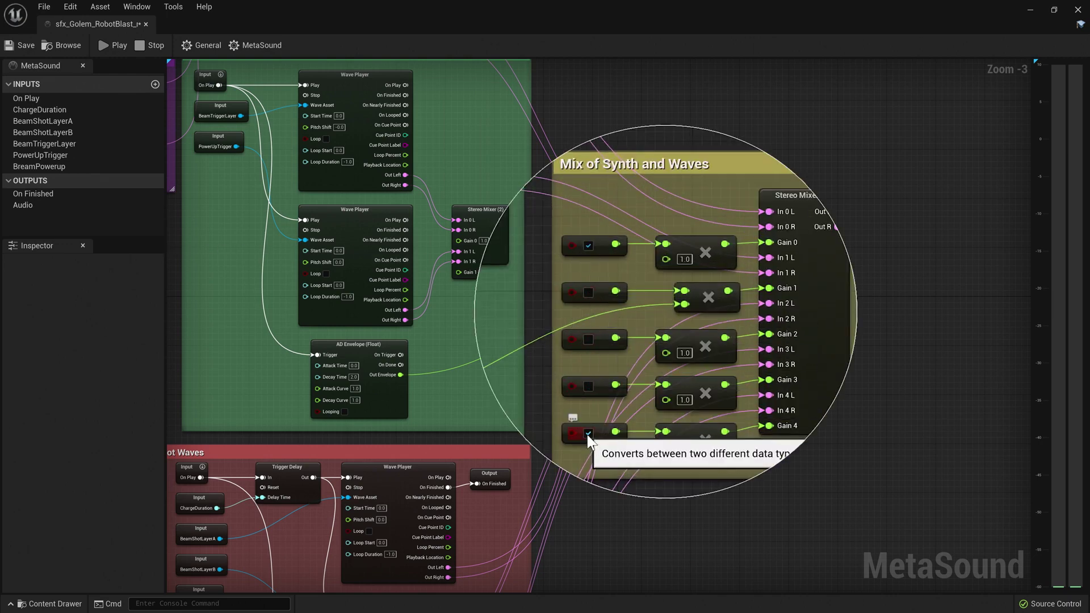
# Play the robot blast MetaSound while panning over the LFO, delay, modulation and Intro Wave sections.
pyautogui.click(109, 44)
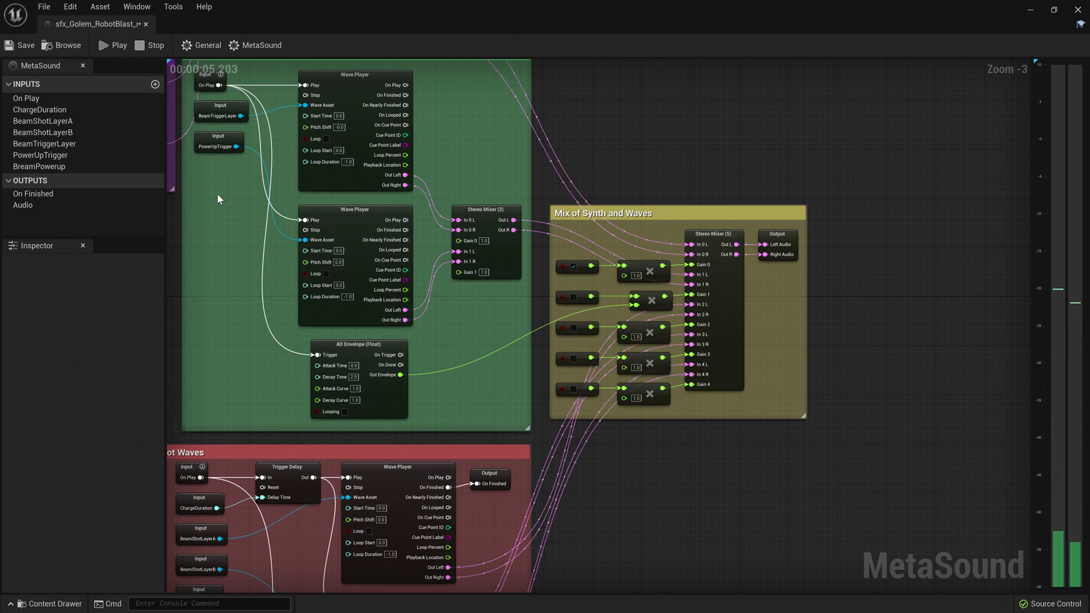
pyautogui.moveTo(218, 198); pyautogui.dragTo(934, 285, button='right')
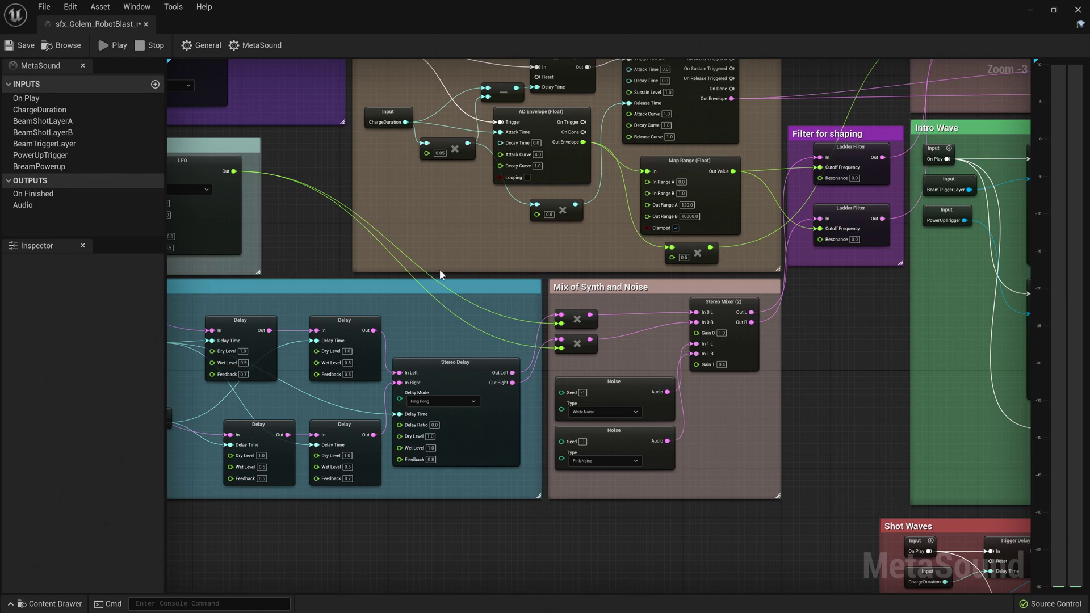
pyautogui.moveTo(440, 274)
pyautogui.mouseDown(button='right')
pyautogui.moveTo(966, 327)
pyautogui.moveTo(521, 263)
pyautogui.mouseUp(button='right')
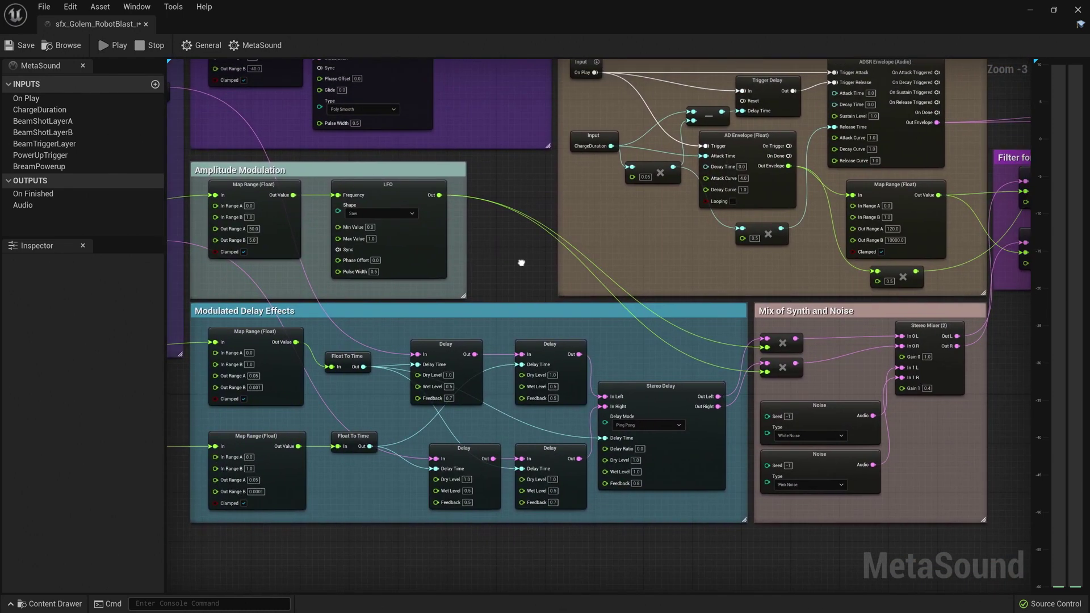
pyautogui.moveTo(521, 262); pyautogui.dragTo(290, 207, button='right')
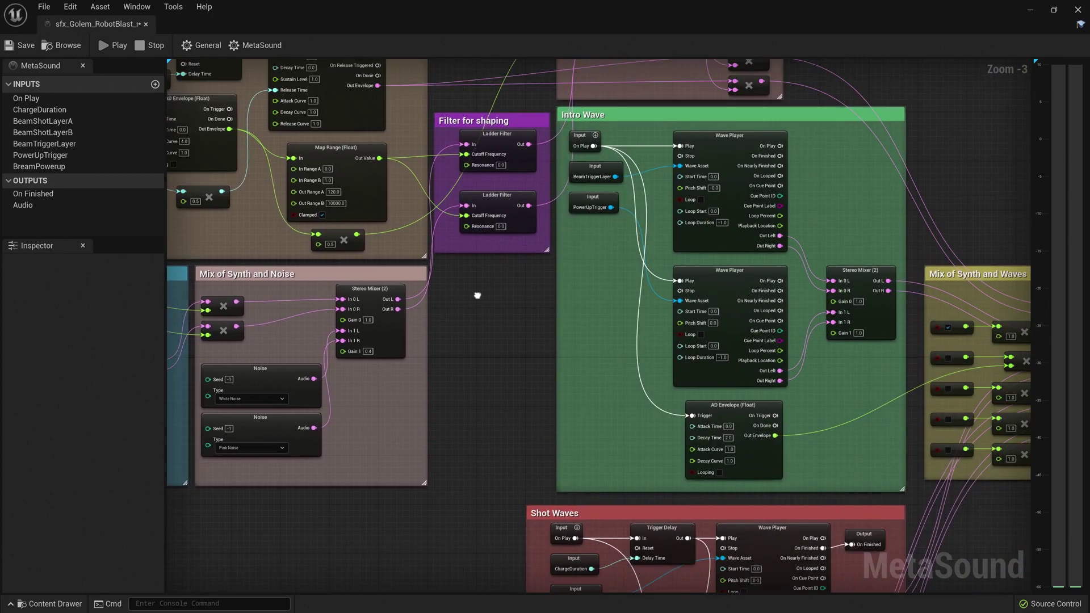